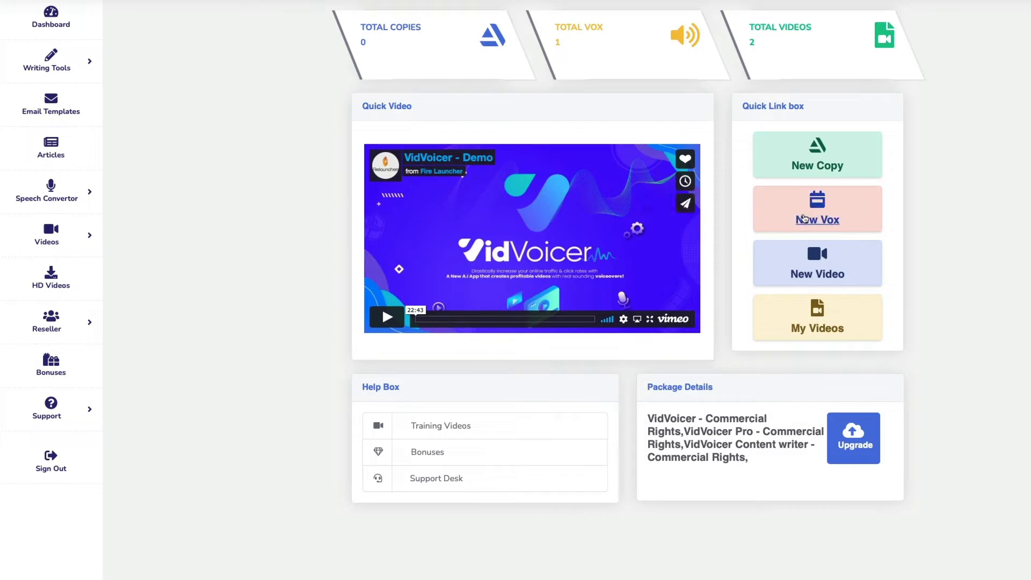
Step: Create a new Vox and paste the two-paragraph sciatica and peripheral neuropathy script as its text
click(832, 222)
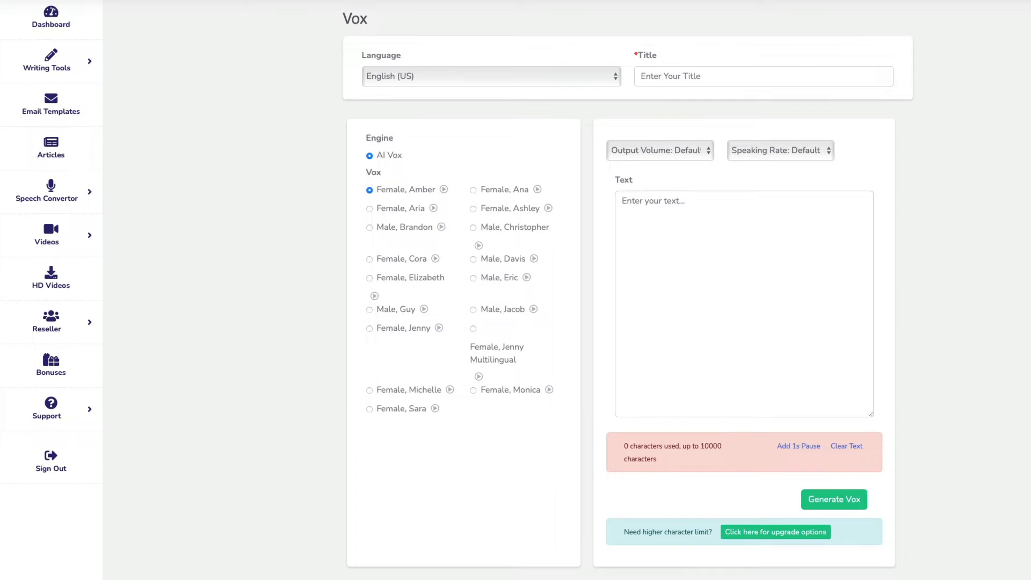
click(689, 252)
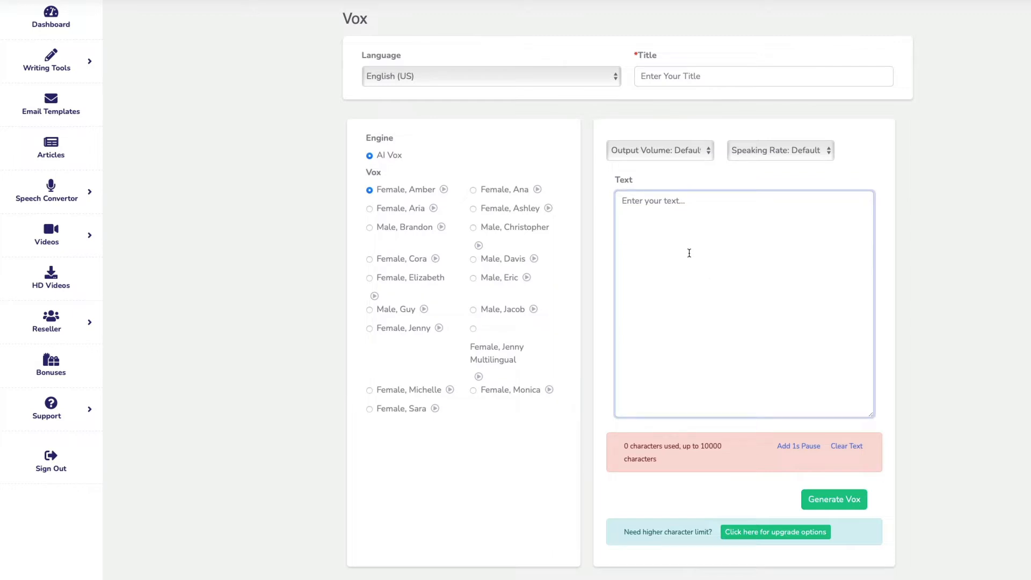
text(Sciatica and Peripheral Neuropathy can affect the legs and feet. They both can cause pain, numbness, and tingling.  And they can both impact your strength and balance, making falls more likely.  So, how do you know which of these two you may have?  And, why is it important to know the difference between sciatica and peripheral neuropathy? Well, it's important because the treatment for each of these conditions are not interchangeable, so if you're not receiving the proper treatment, you won't get results.)
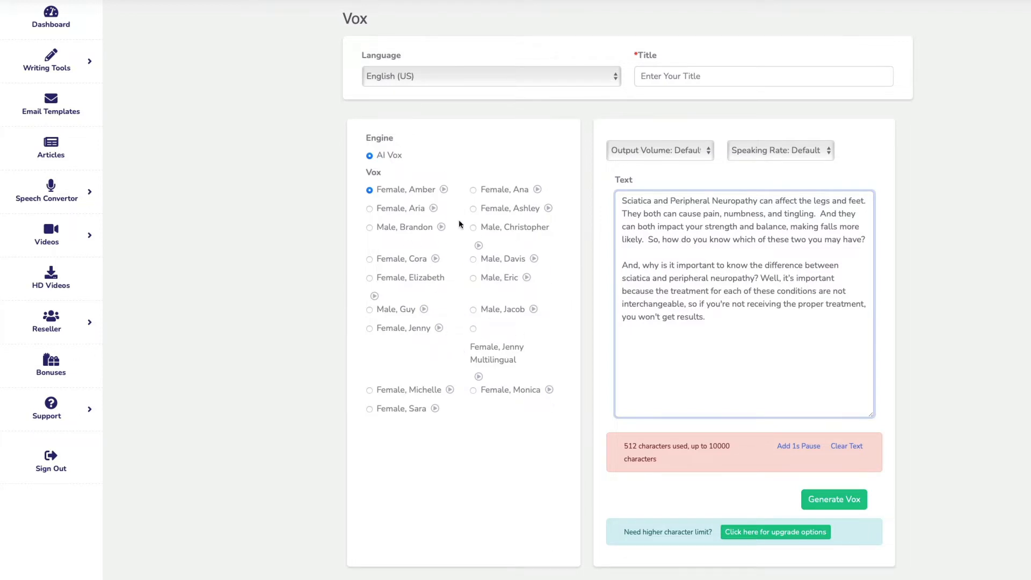
Step: Review the available languages, preview the Ashley and Guy voices, and select Male, Guy for the voiceover
click(440, 76)
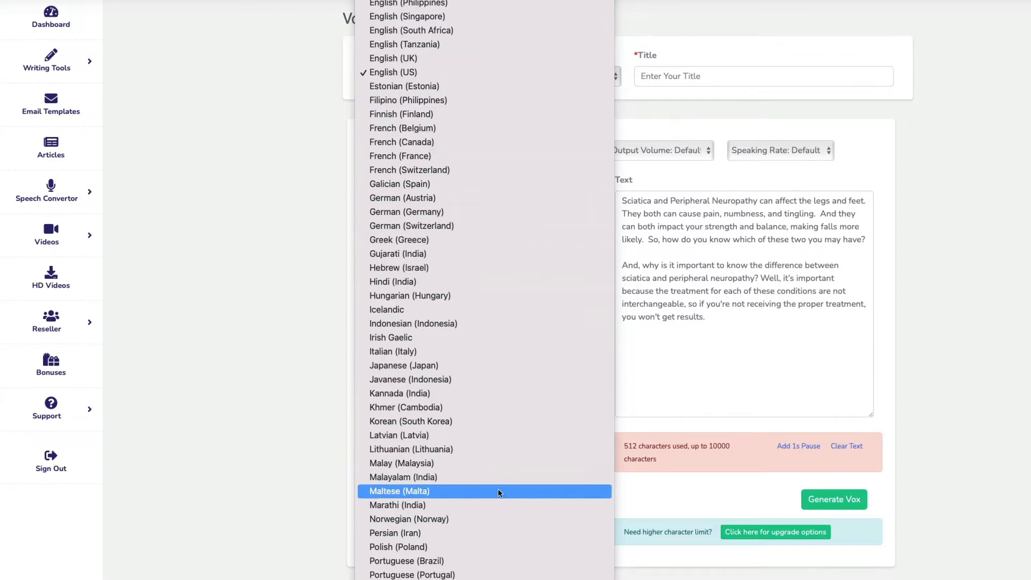
click(653, 373)
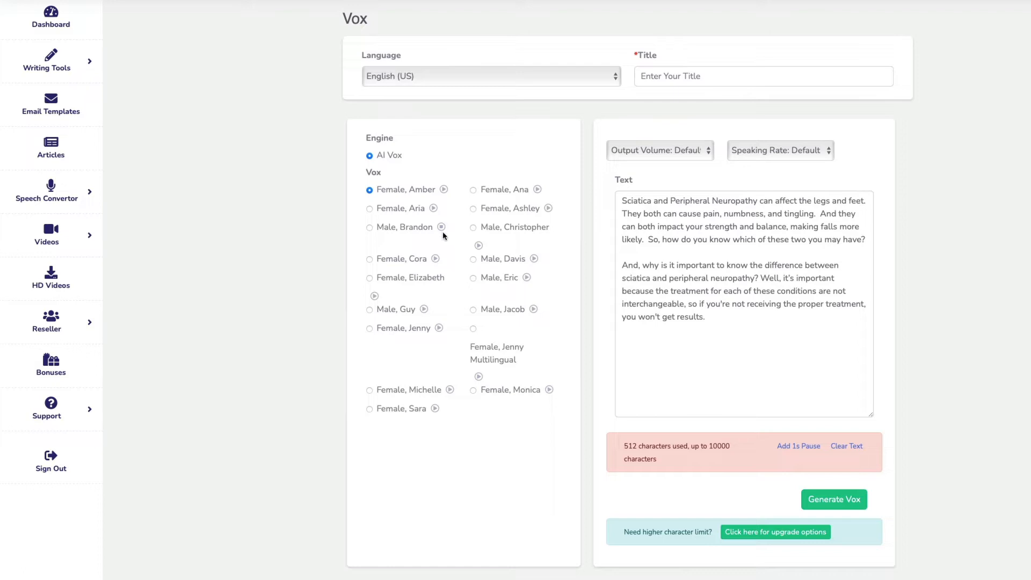
click(548, 209)
click(549, 210)
click(424, 310)
click(370, 309)
Step: Title the voiceover "Sciatica1"
double_click(651, 202)
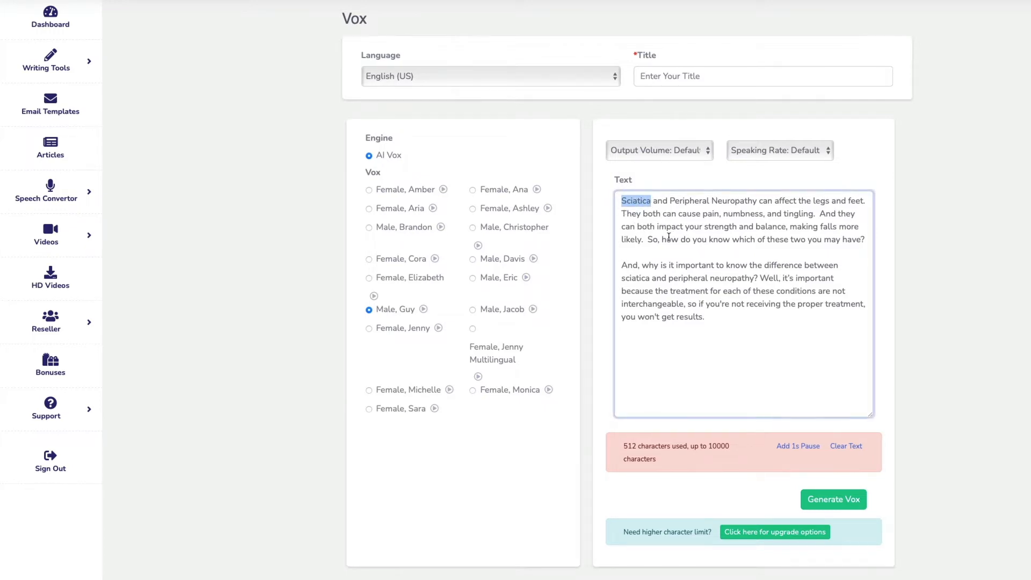
click(645, 121)
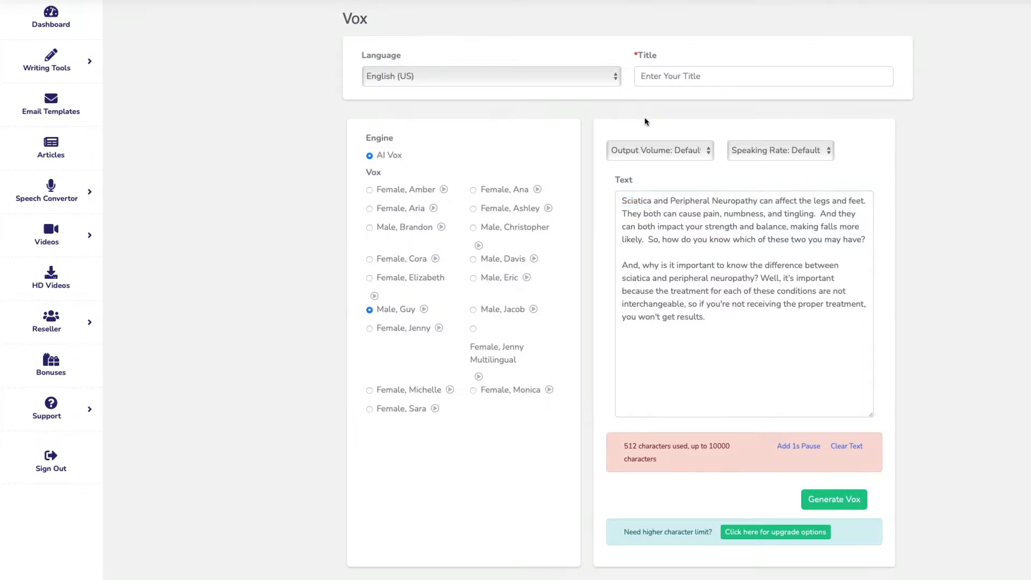
click(683, 71)
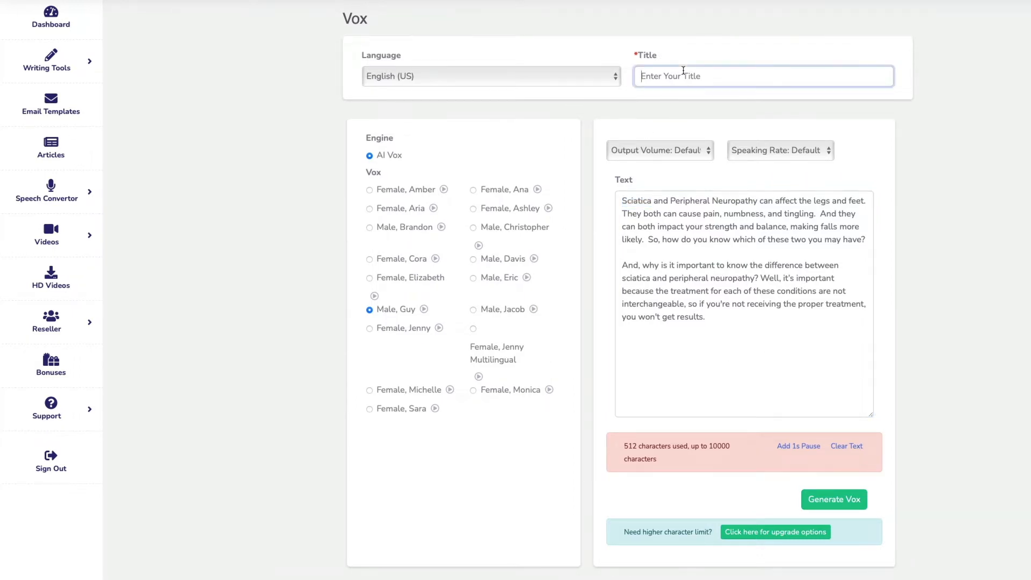
text(Sciatica1)
Step: Keep the default output volume, set the speaking rate to Medium, and generate the Vox
click(679, 157)
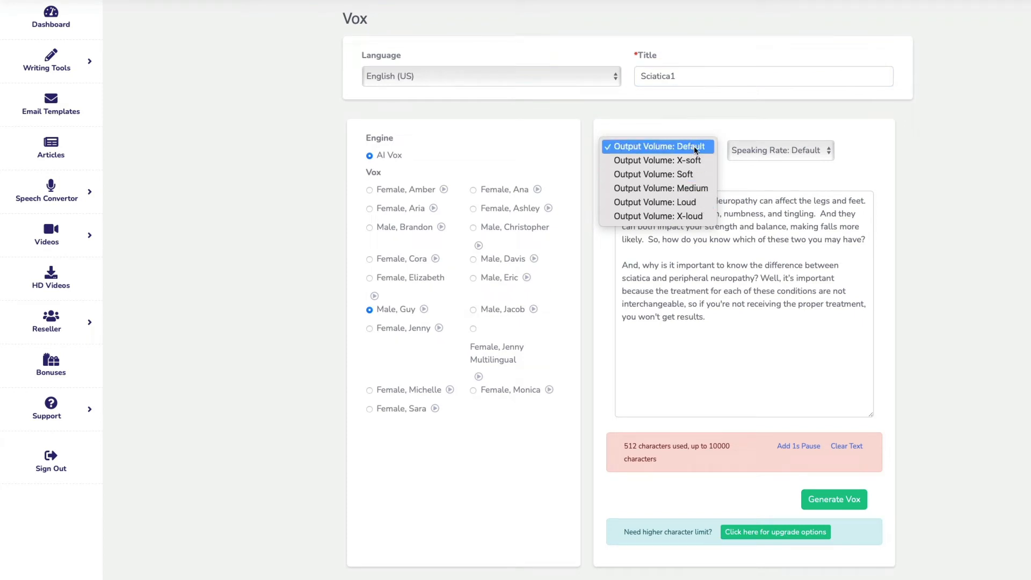
click(700, 127)
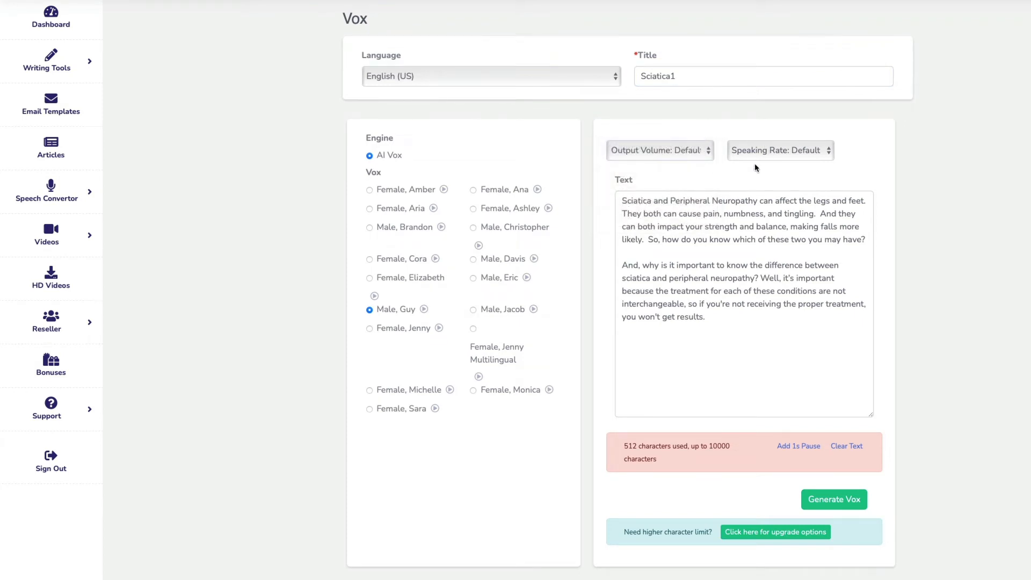
click(768, 151)
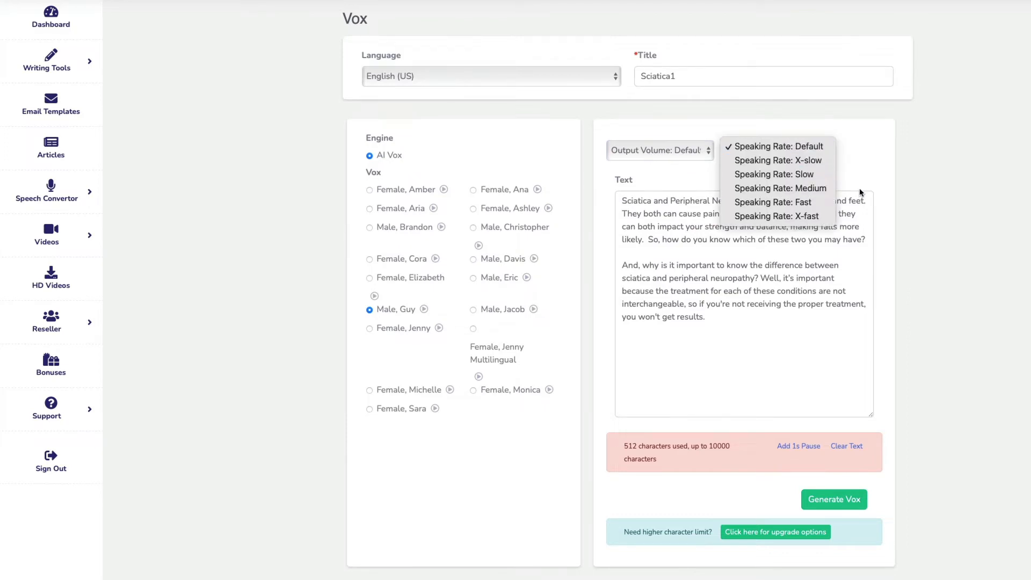
click(819, 189)
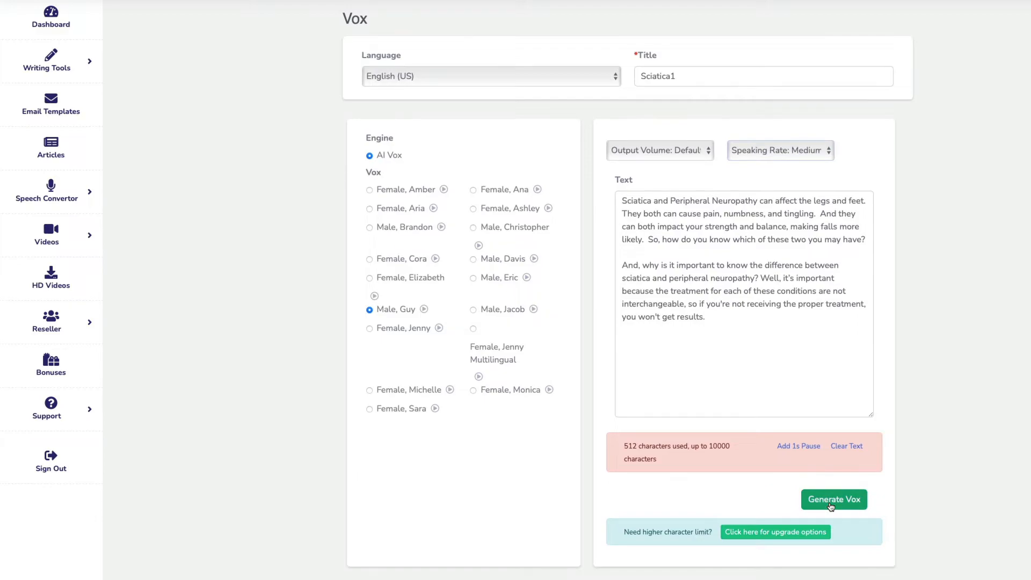
click(811, 500)
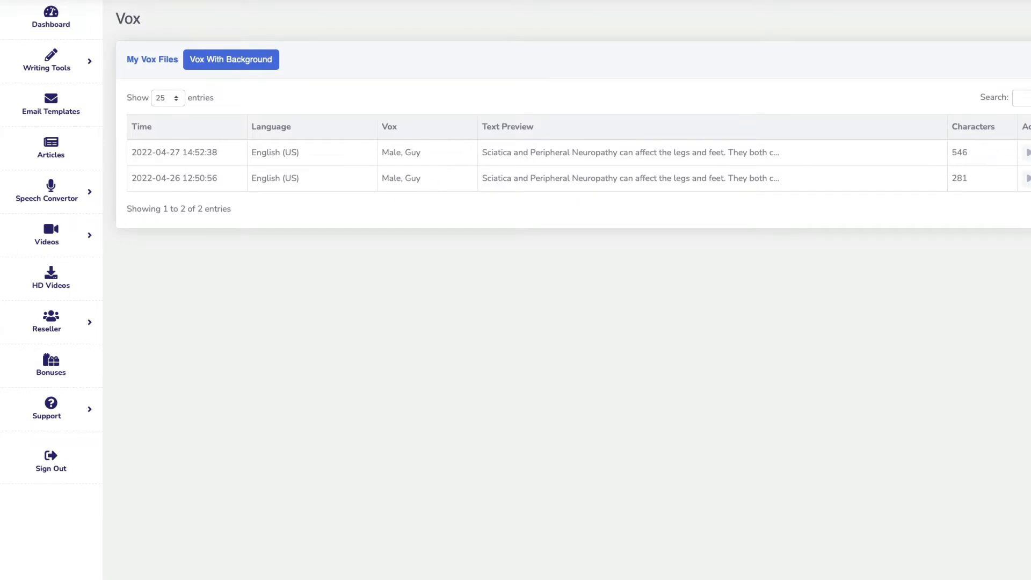
Step: Play the newest Guy voiceover to check it, then download the audio file, allowing downloads from the site
click(1027, 153)
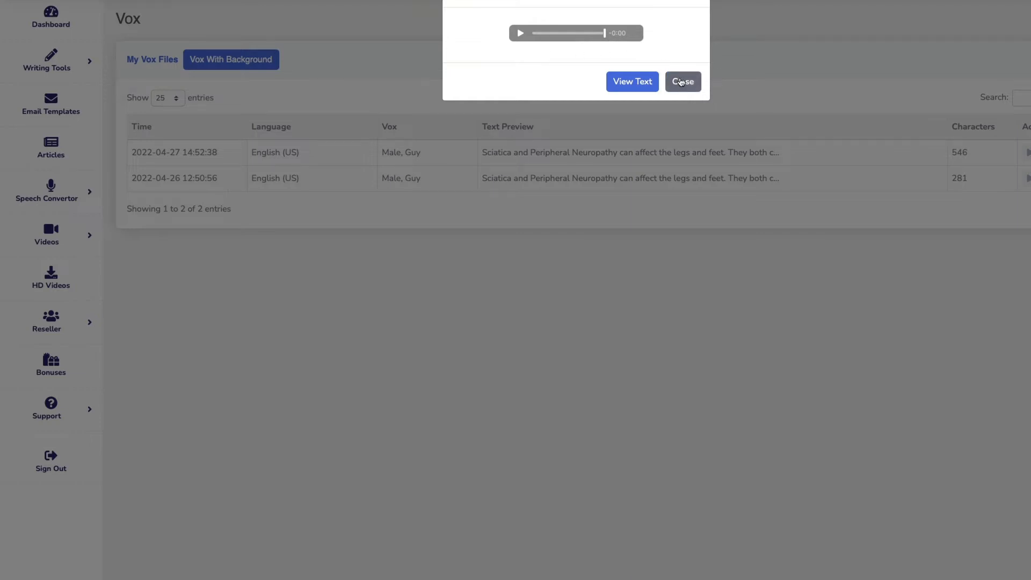
click(681, 82)
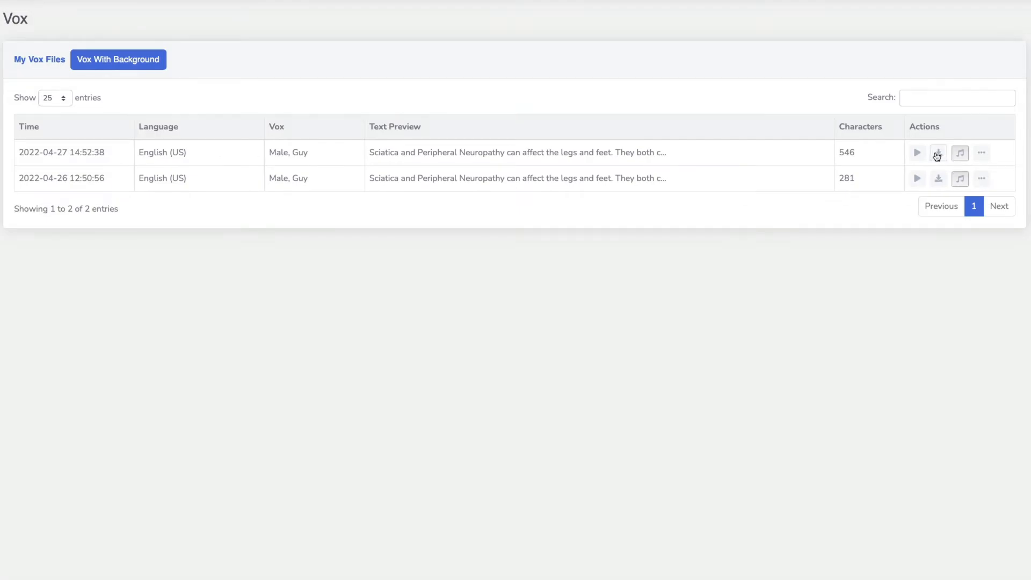
click(941, 153)
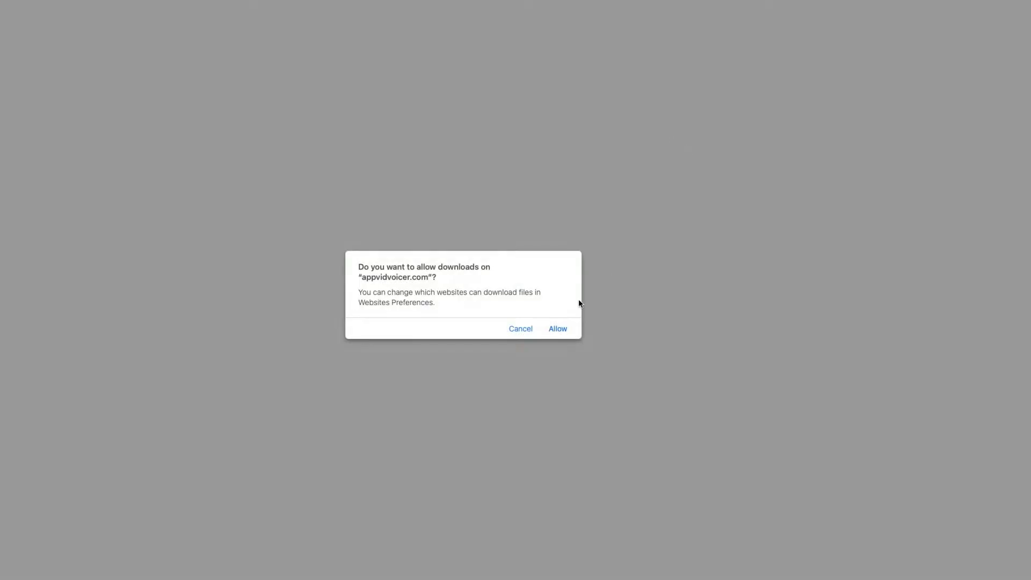
click(558, 329)
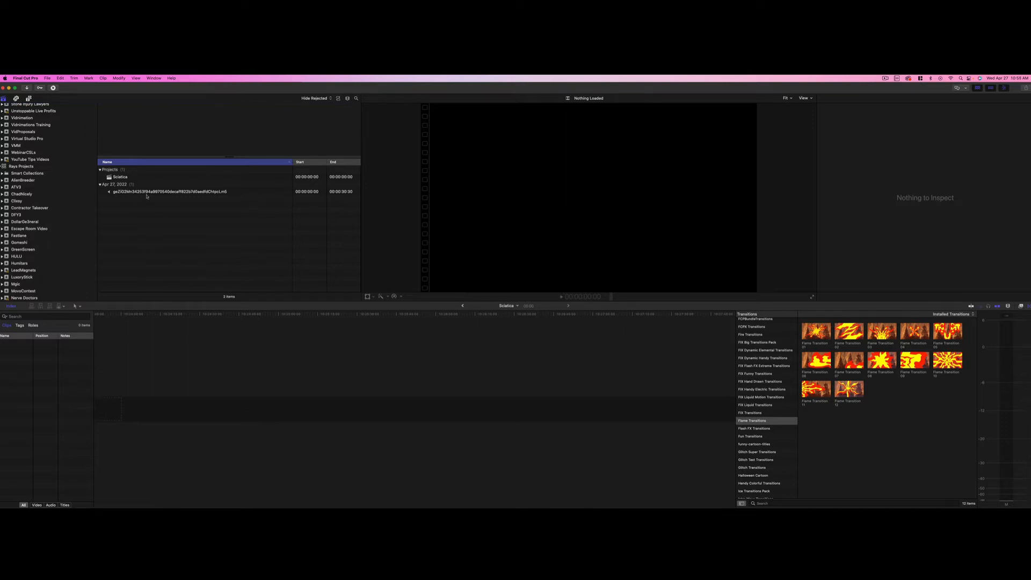
Step: In Final Cut Pro, add the downloaded voiceover to the Sciatica timeline with project settings of 1080p HD at 30p
drag(135, 192, 206, 398)
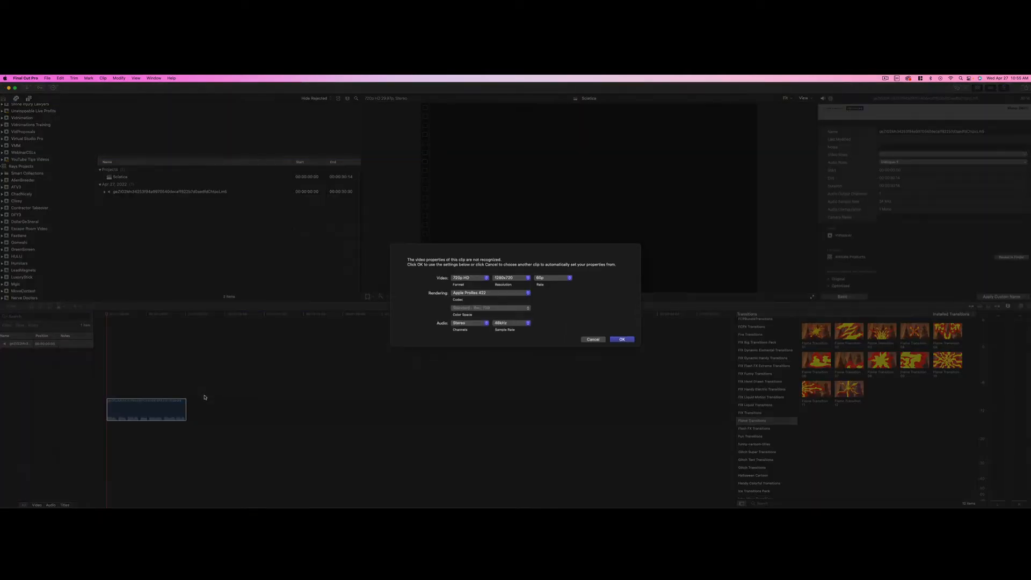
click(470, 278)
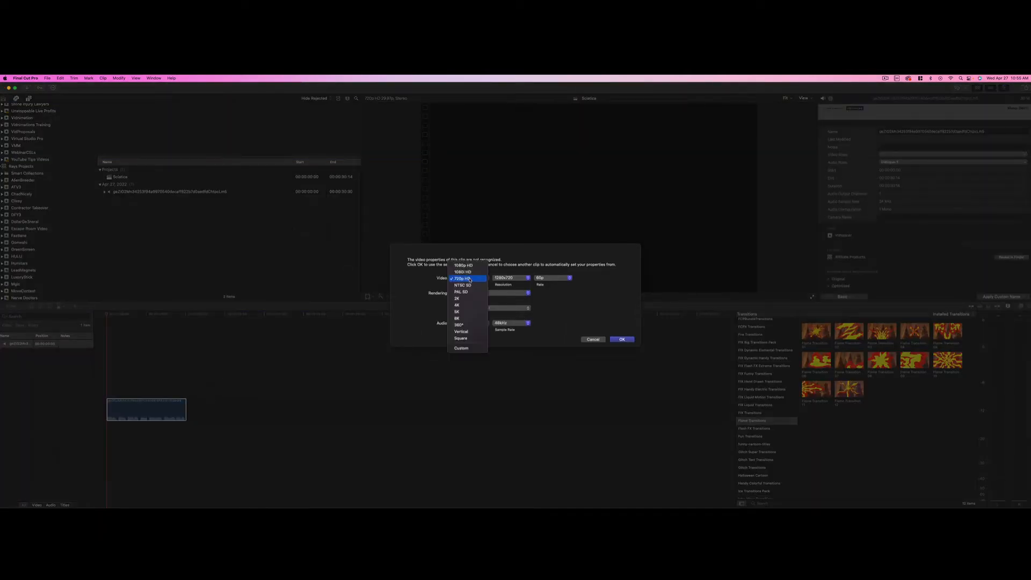
click(477, 266)
click(554, 278)
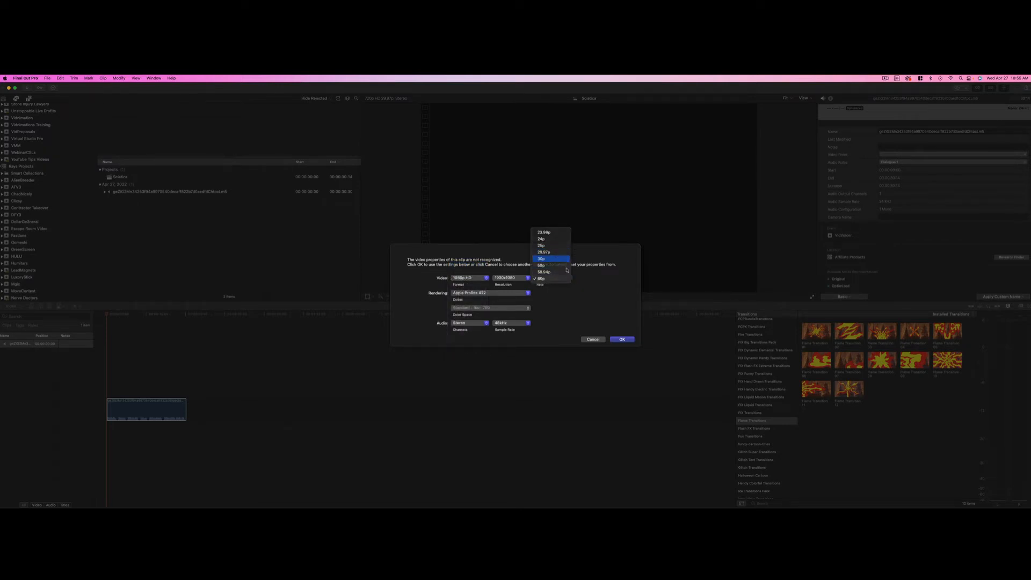
click(556, 259)
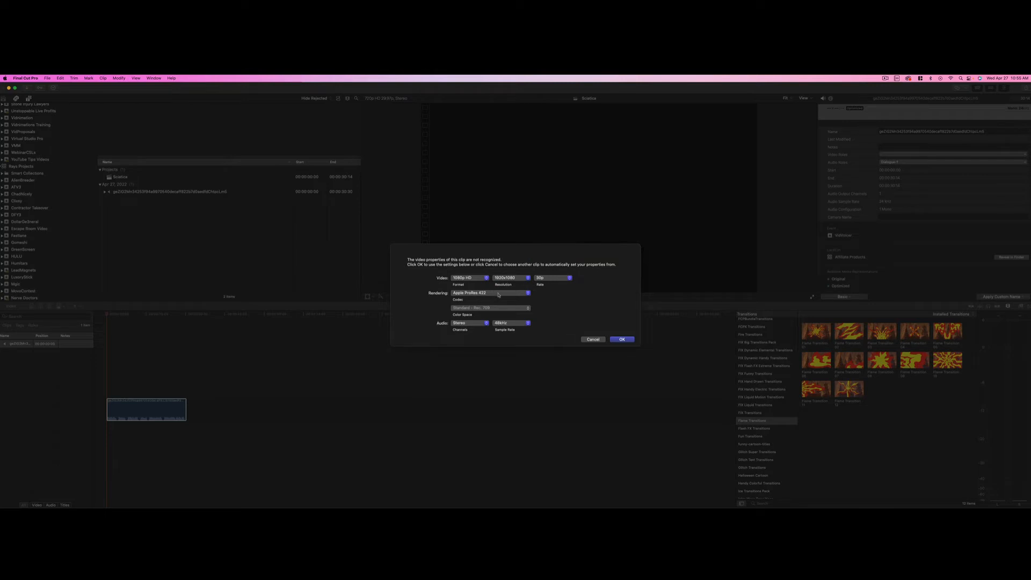
click(621, 339)
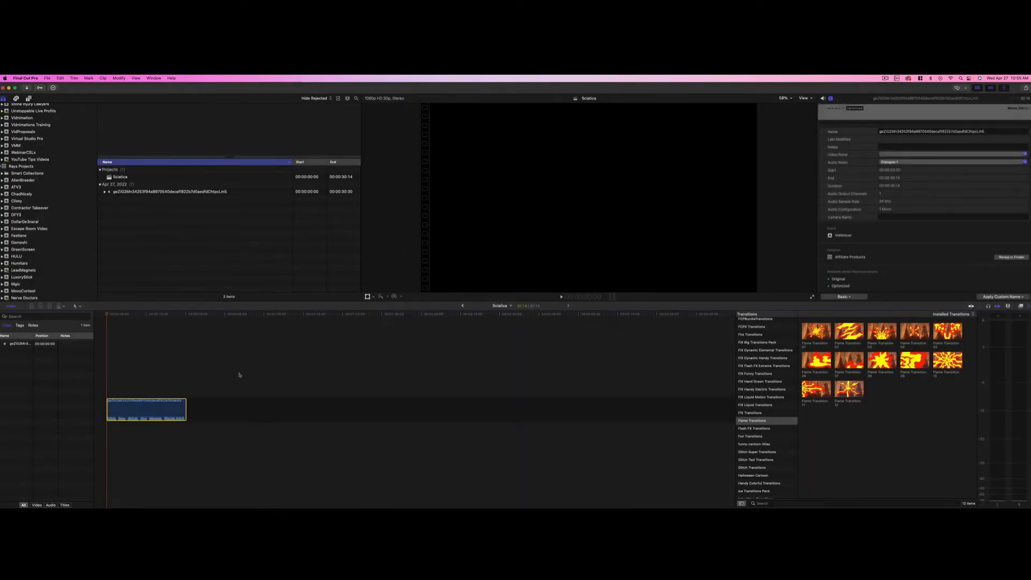
Step: Play back the voiceover in the timeline and trim its end so it lasts 30 seconds
key(shift+z)
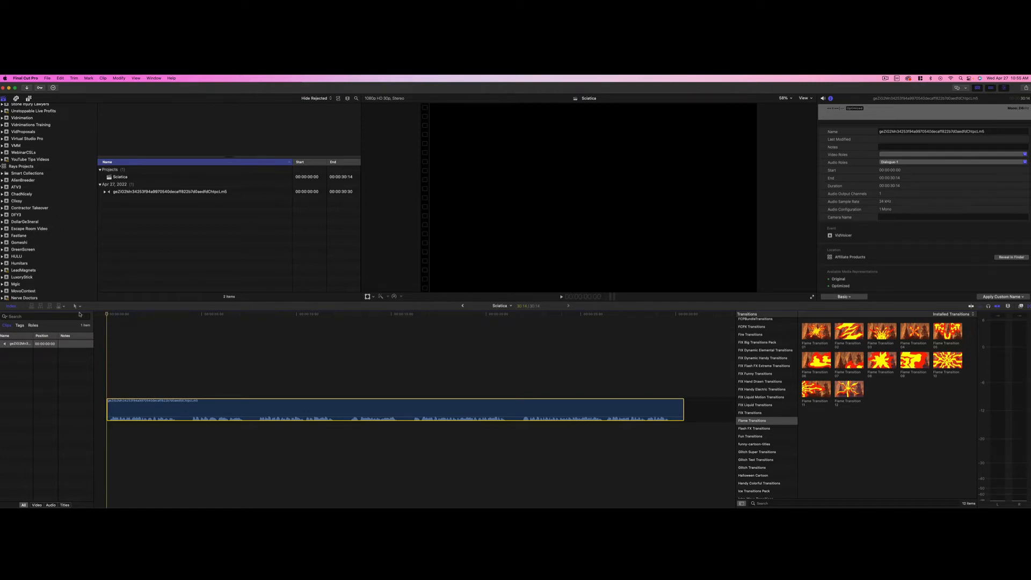
key(space)
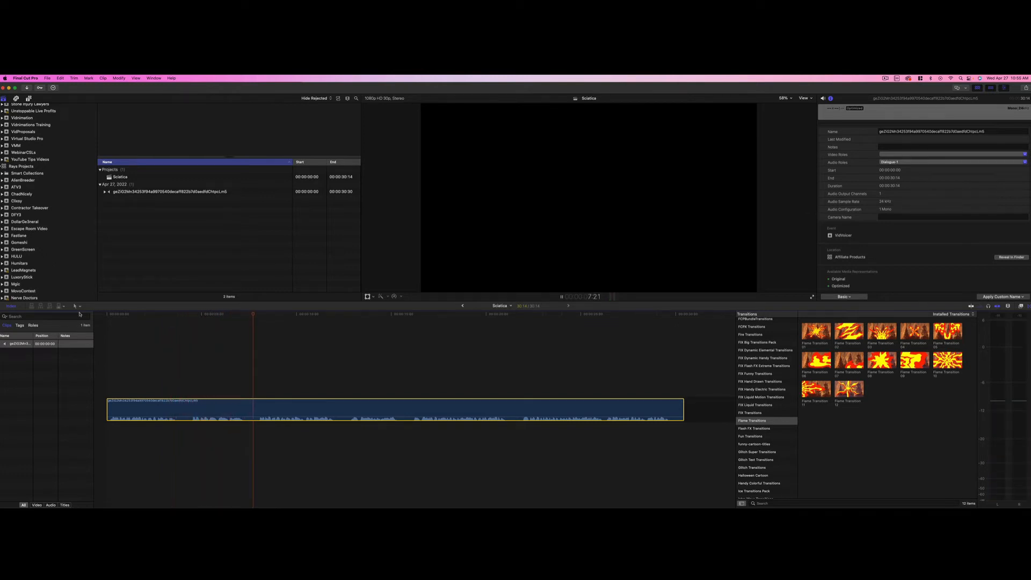
key(space)
drag(669, 315, 686, 319)
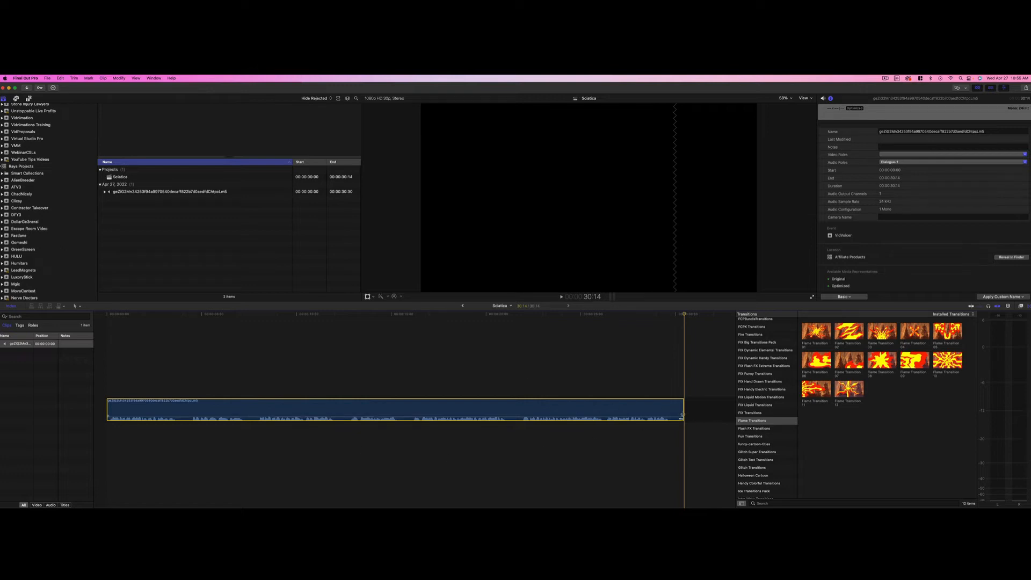
drag(683, 410, 672, 410)
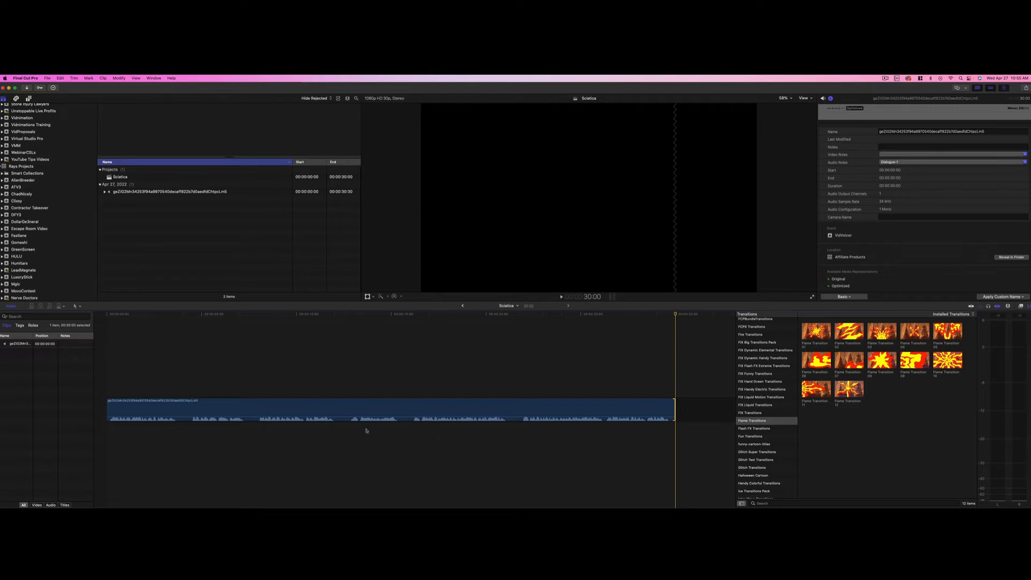
Step: Split the voiceover at about 4:11 and trim the silence off the end of the first segment
click(185, 315)
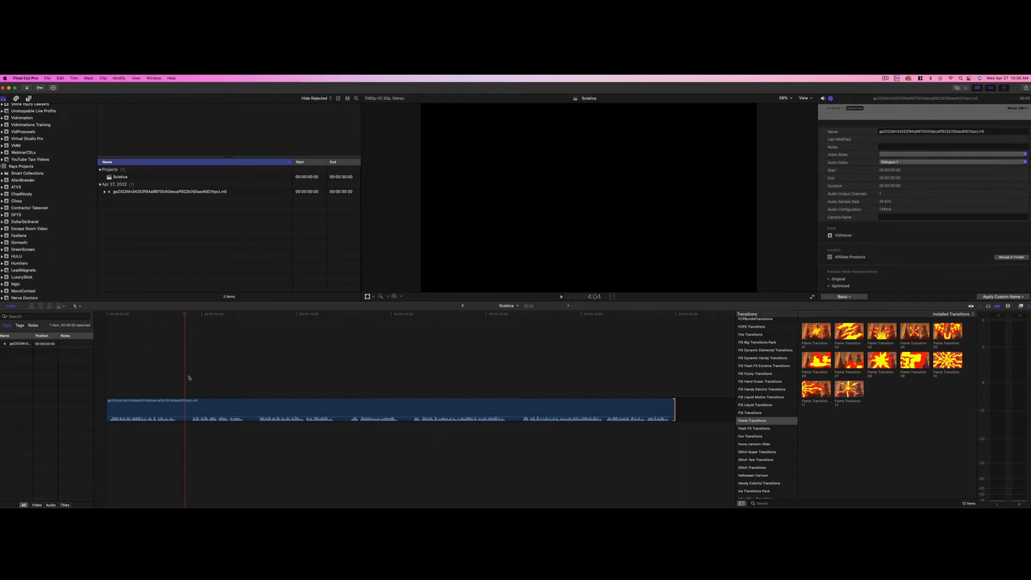
key(space)
key(space)
key(b)
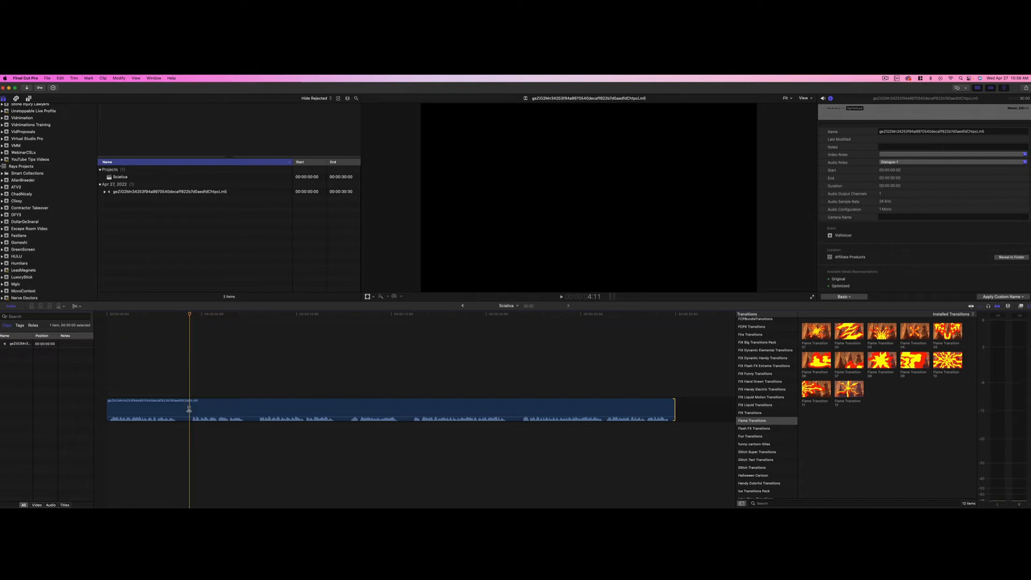
click(189, 409)
key(a)
drag(189, 409, 177, 412)
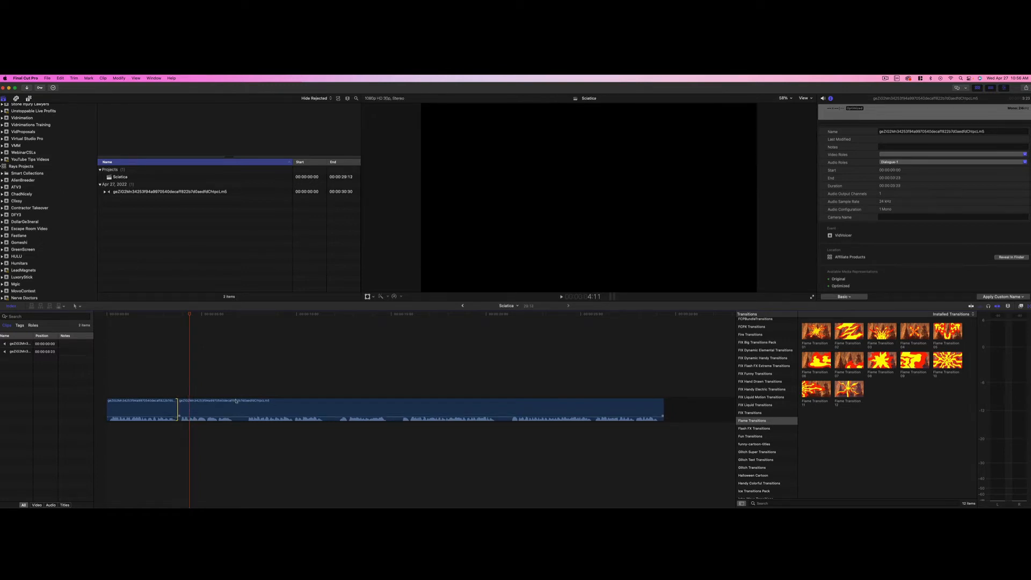
Step: Split the second segment at the pause about 7 seconds in and trim away the silence around the cut
click(236, 402)
click(244, 314)
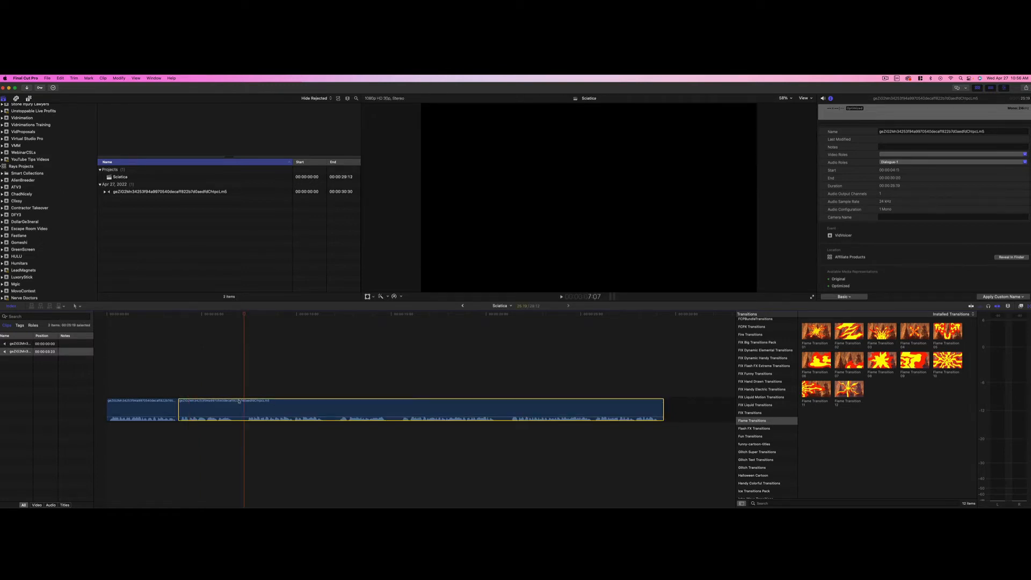
key(b)
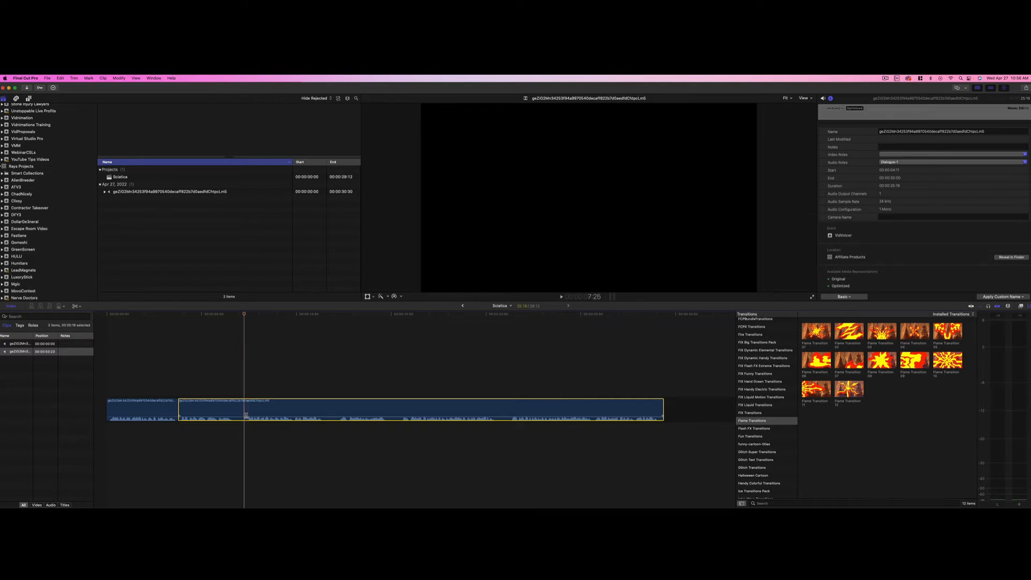
click(245, 413)
key(a)
drag(244, 413, 235, 408)
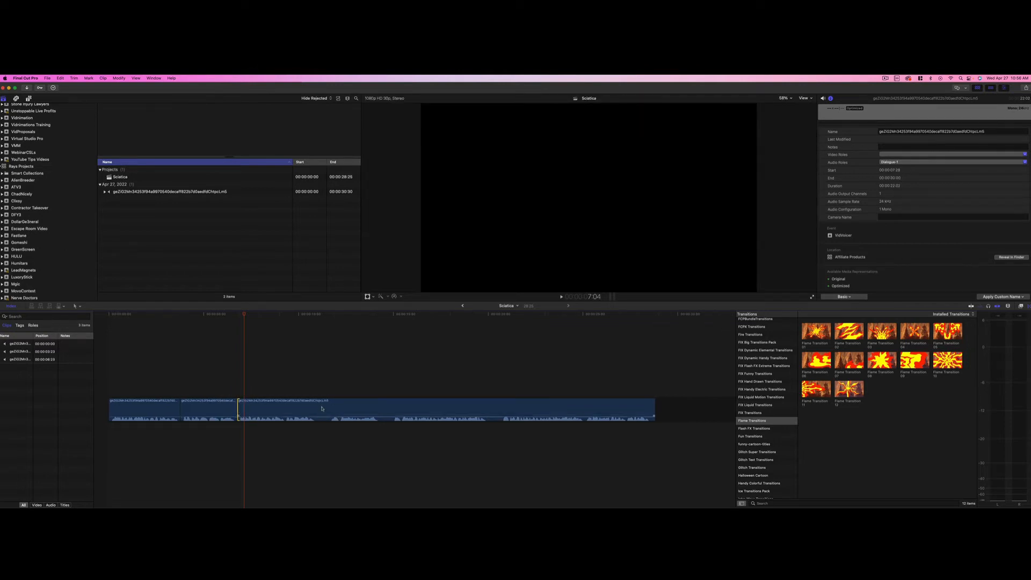
Step: Split the voiceover at the pause about 11 seconds in and trim the silence off the start of the last segment
key(b)
click(317, 410)
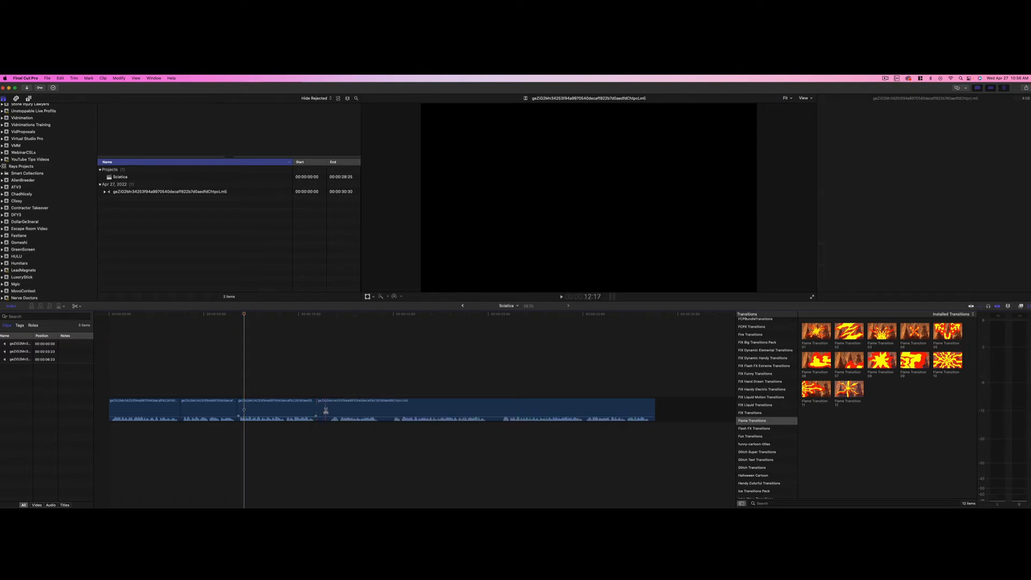
key(a)
drag(319, 410, 326, 410)
Step: Split the last voiceover segment at the pause about 14 seconds in and trim the silence off the start of the new last segment
key(b)
scroll(388, 408, right, 1)
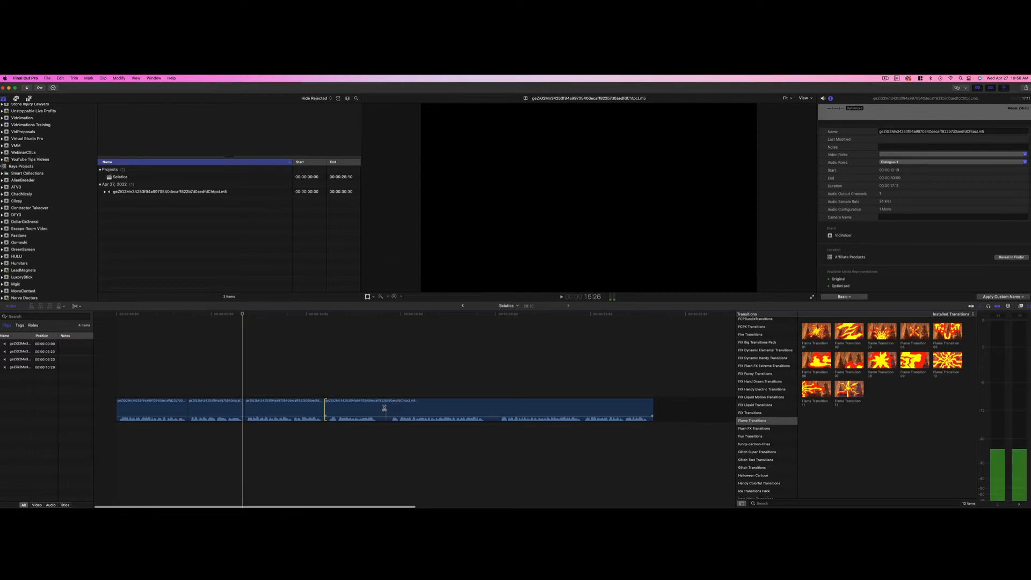
click(381, 410)
key(a)
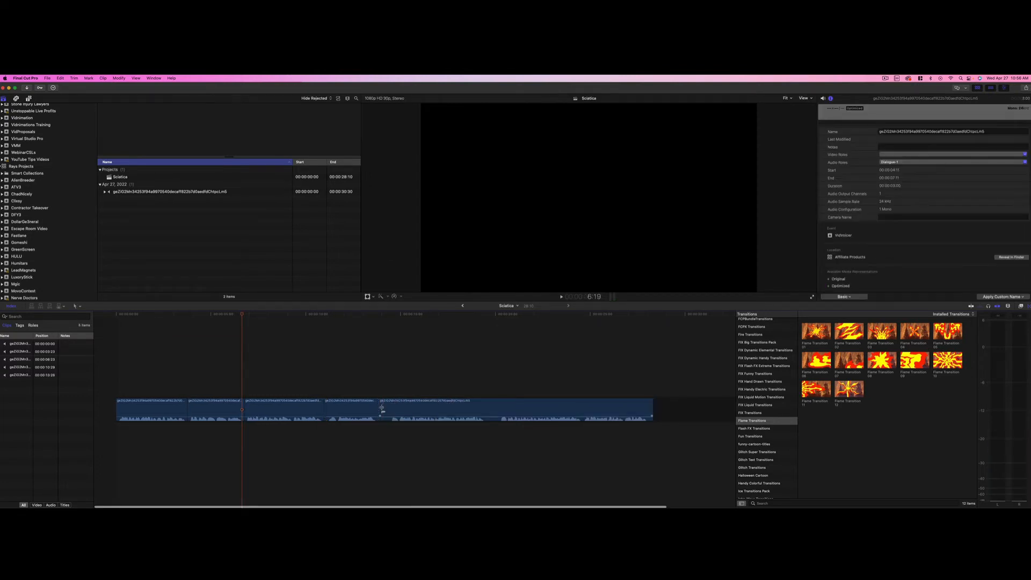
drag(382, 408, 387, 410)
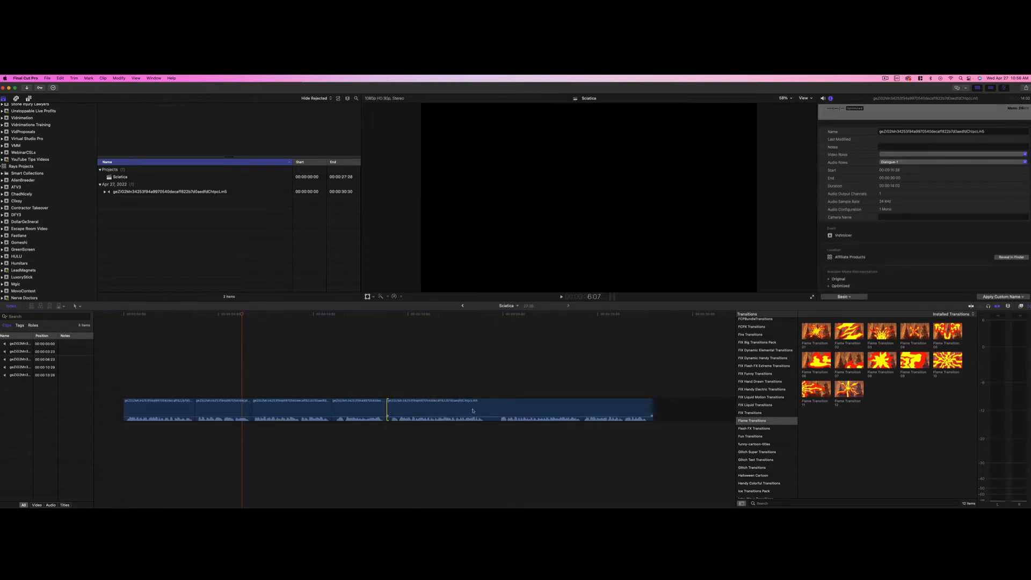
Step: Split the last voiceover segment at the pause about 19 seconds in and trim the silence after the cut
key(b)
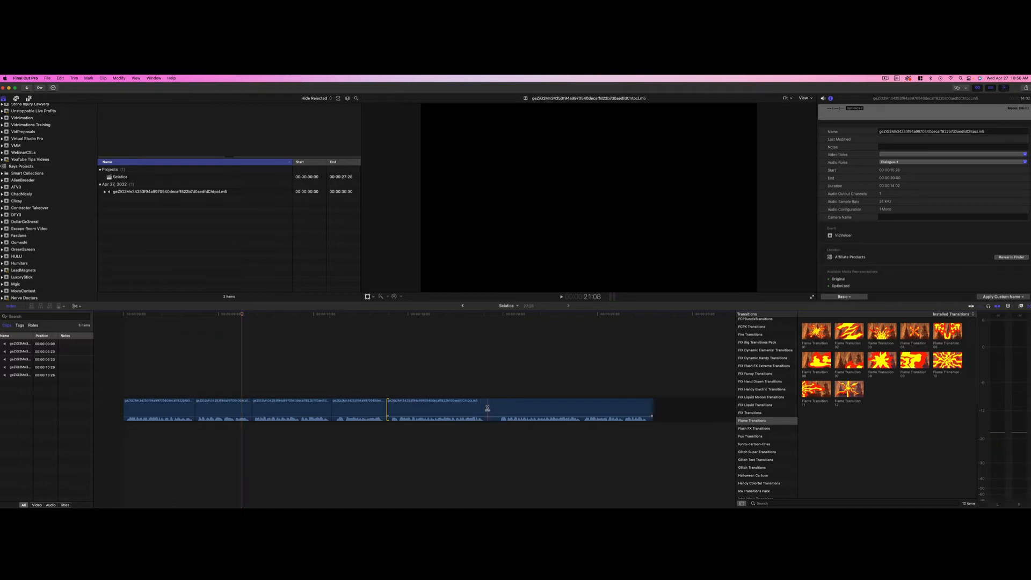
click(486, 410)
key(a)
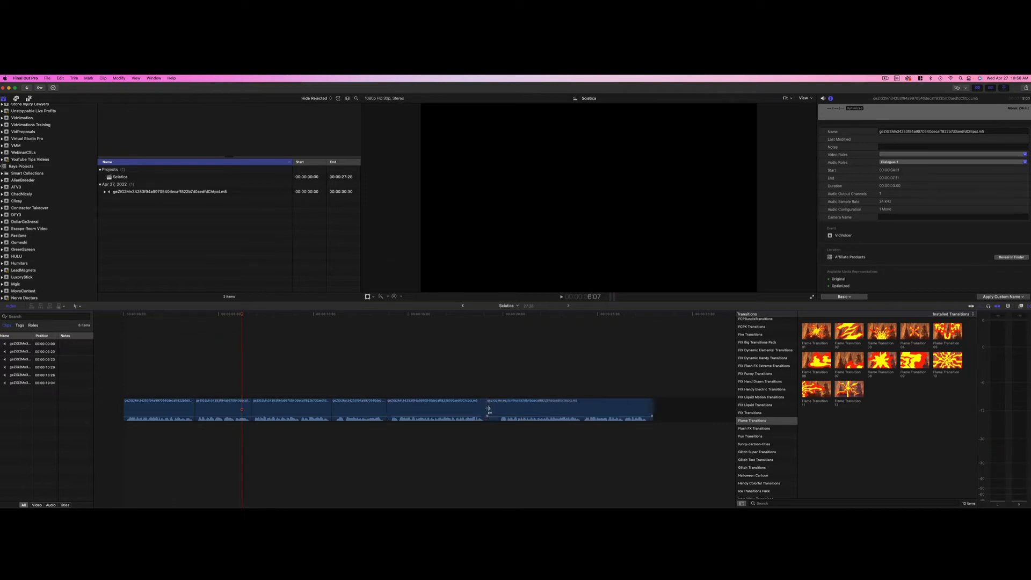
drag(489, 408, 497, 410)
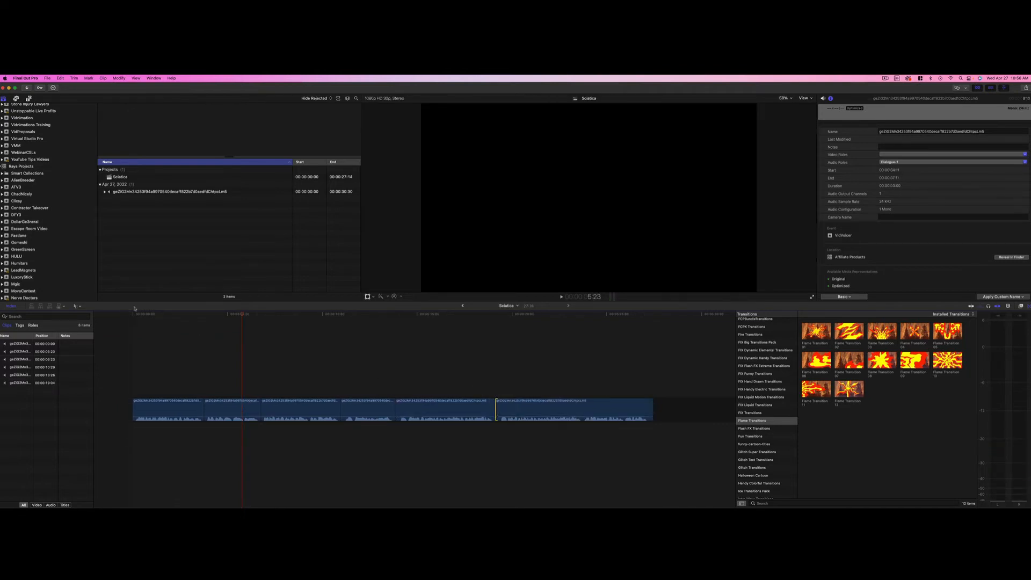
Step: Play back the edited voiceover from the beginning of the timeline to about 19 seconds to check the pauses
key(Home)
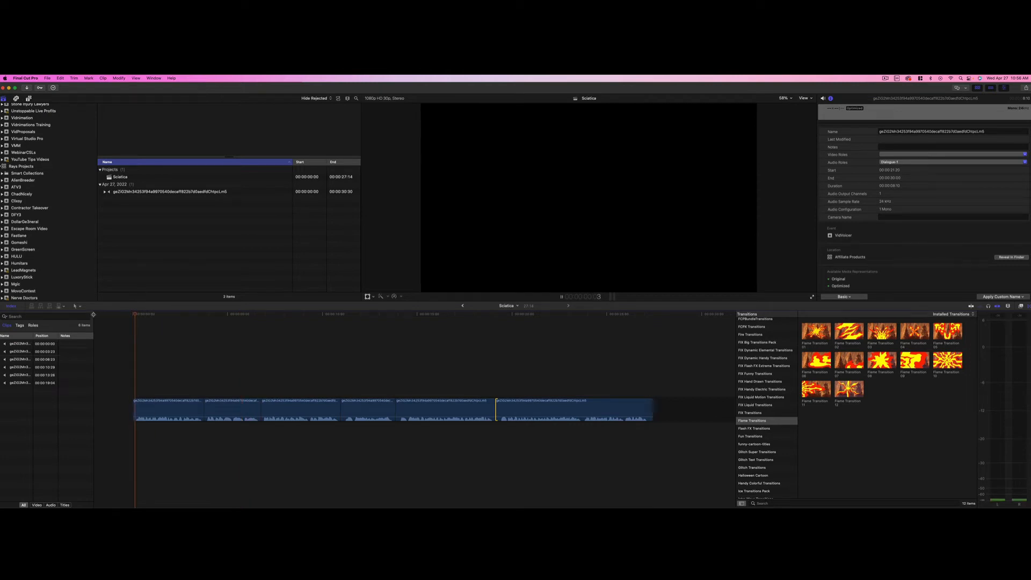
key(space)
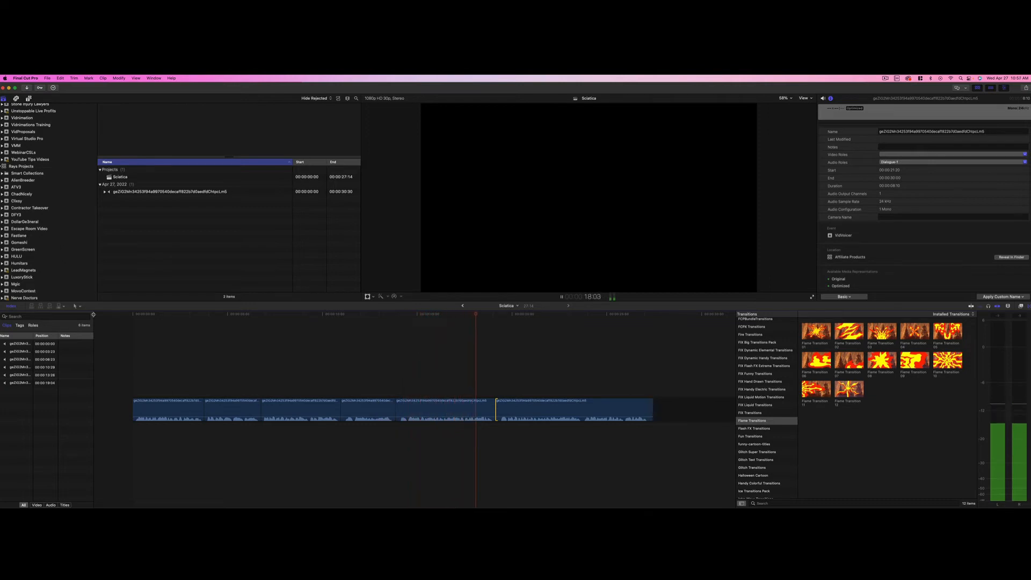
key(space)
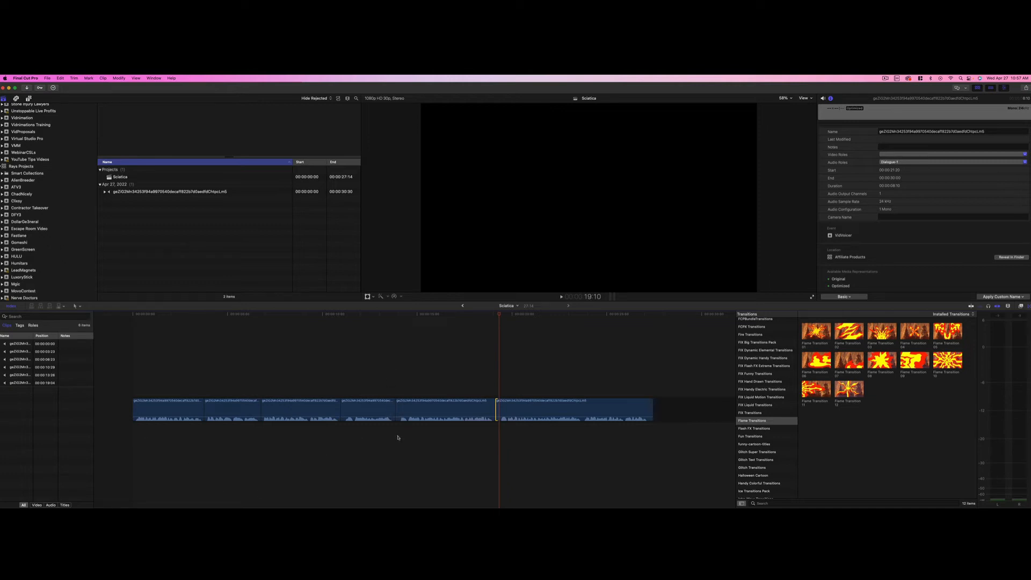
Step: Trim the silence off the end of the fourth voiceover segment and replay the audio across that cut
drag(397, 410, 393, 410)
click(379, 315)
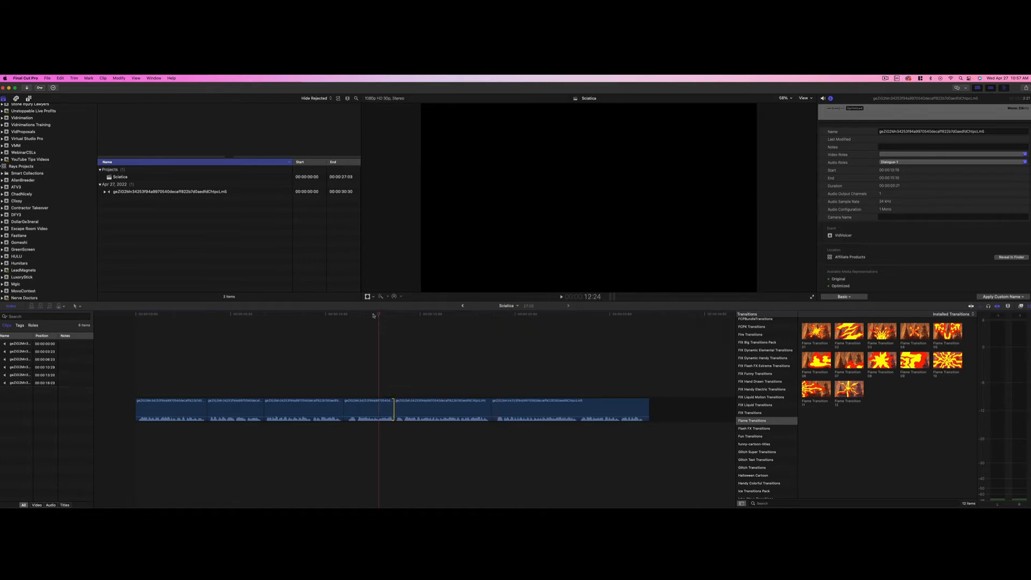
key(space)
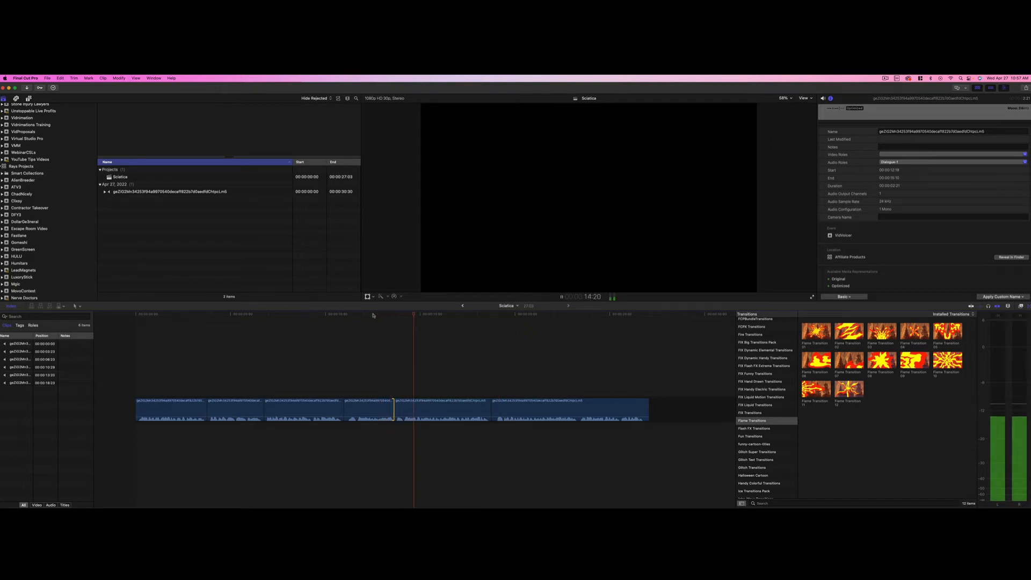
key(space)
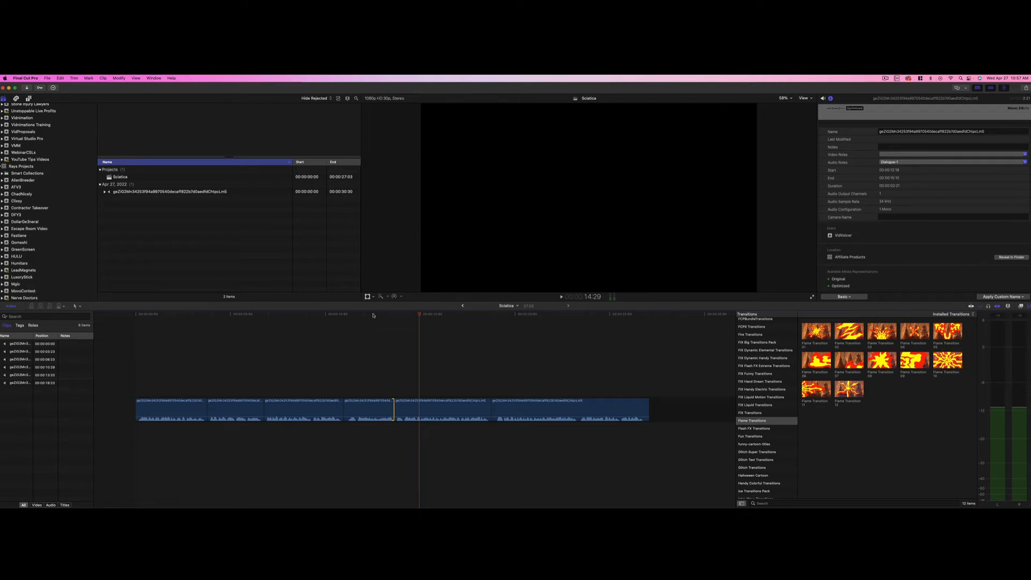
Step: Switch to VidVoicer in the browser and open the form for creating a text video
key(cmd+Tab)
key(cmd+Tab)
key(cmd+Tab)
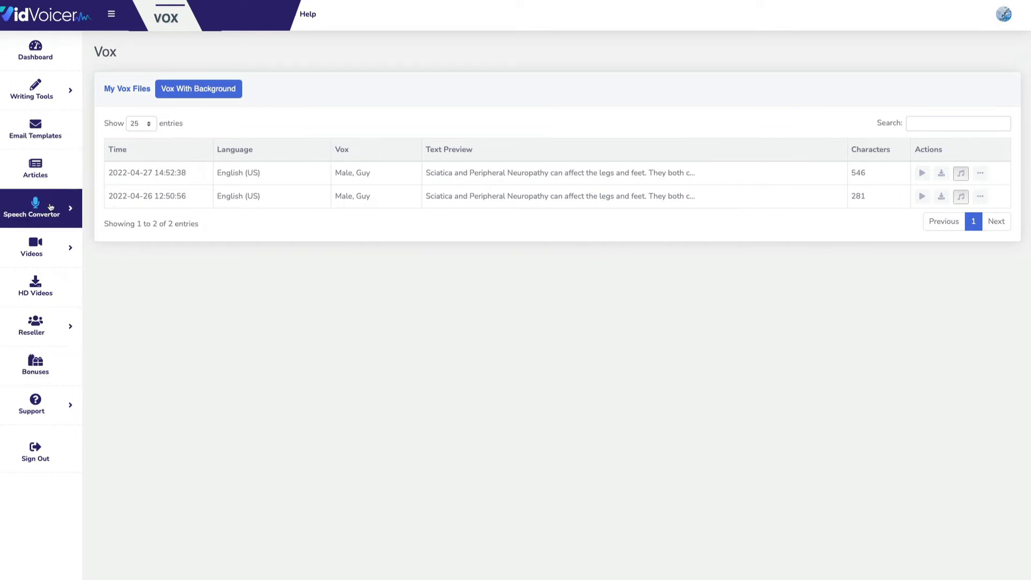
click(46, 254)
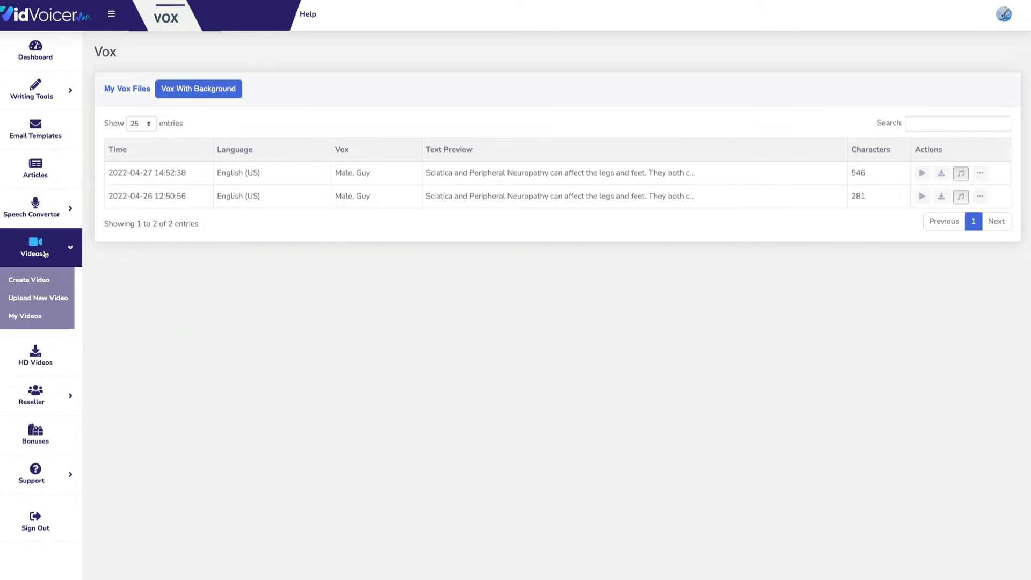
click(36, 286)
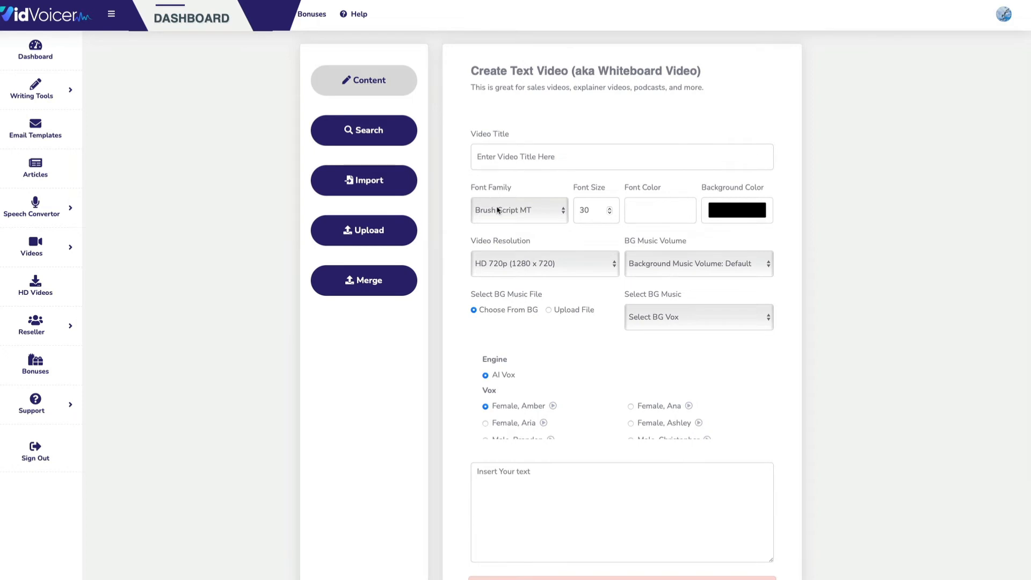
Step: Title the video Video1 and set its resolution to Full HD 1080p (1920 x 1080)
click(524, 215)
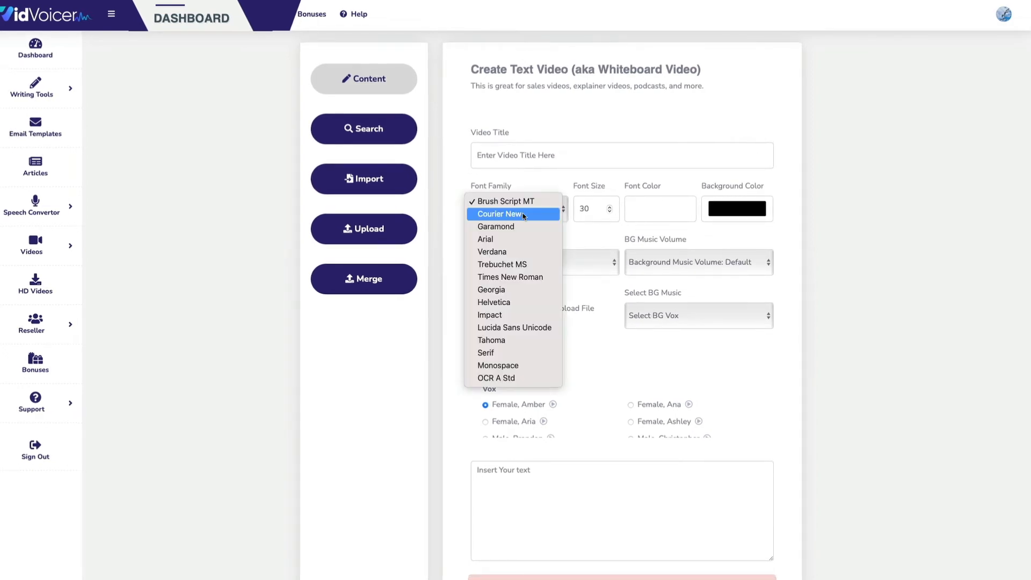
click(528, 203)
click(547, 153)
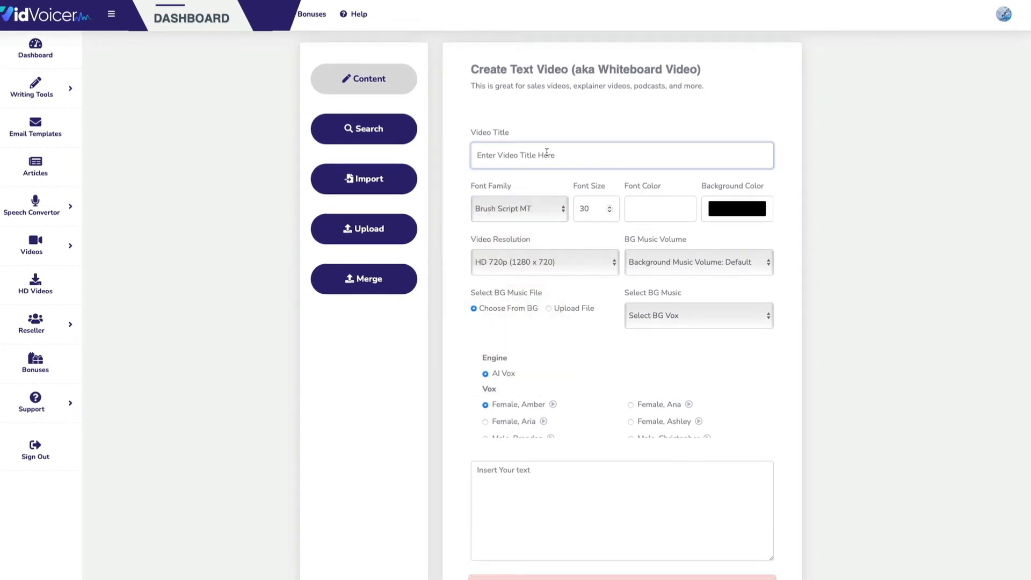
text(Video1)
click(509, 263)
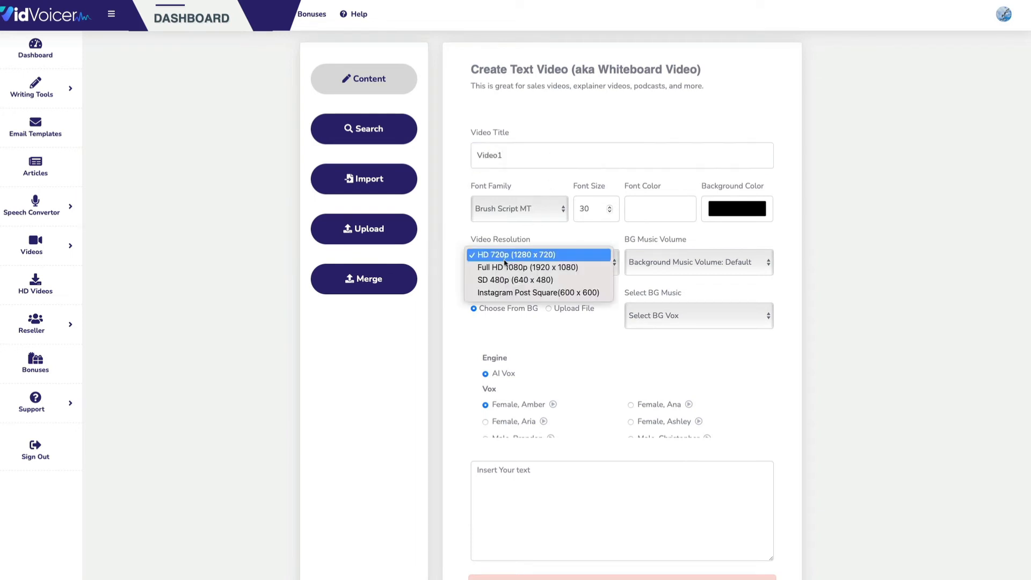
click(513, 267)
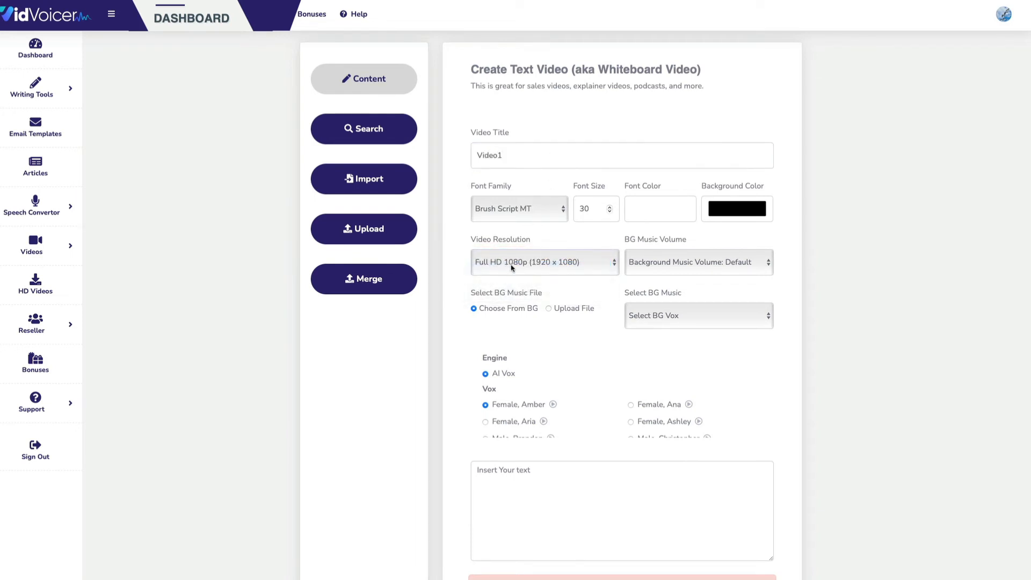
Step: Set the background music volume to 0.5, choose BG 30 as the music, and preview the track briefly
click(672, 267)
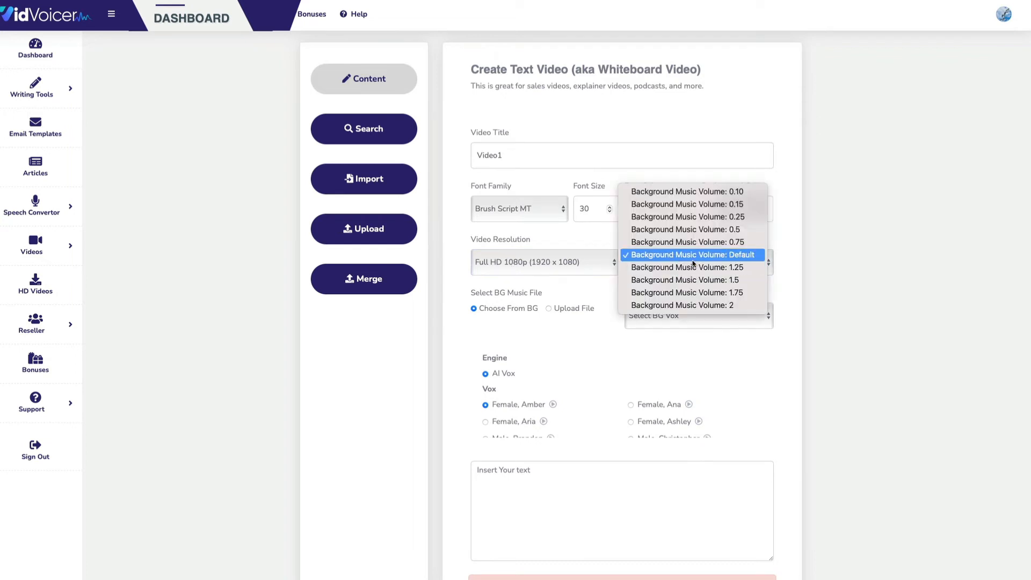
click(733, 232)
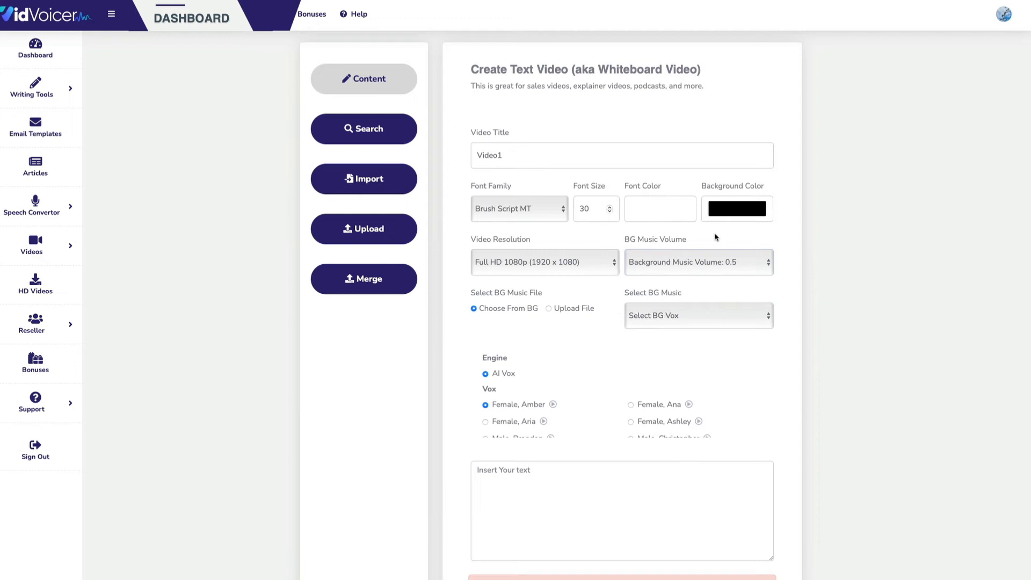
click(697, 317)
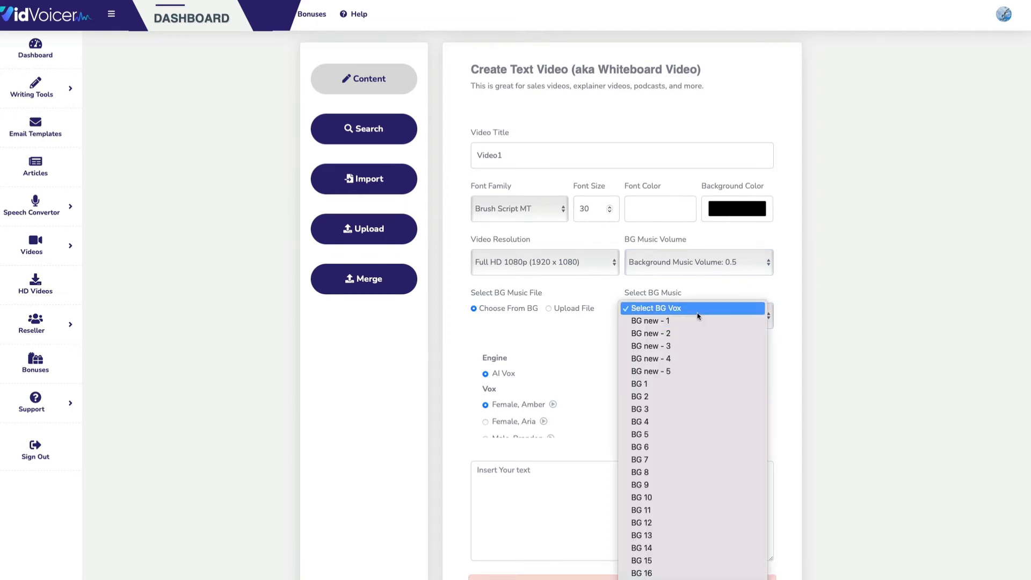
scroll(698, 315, down, 5)
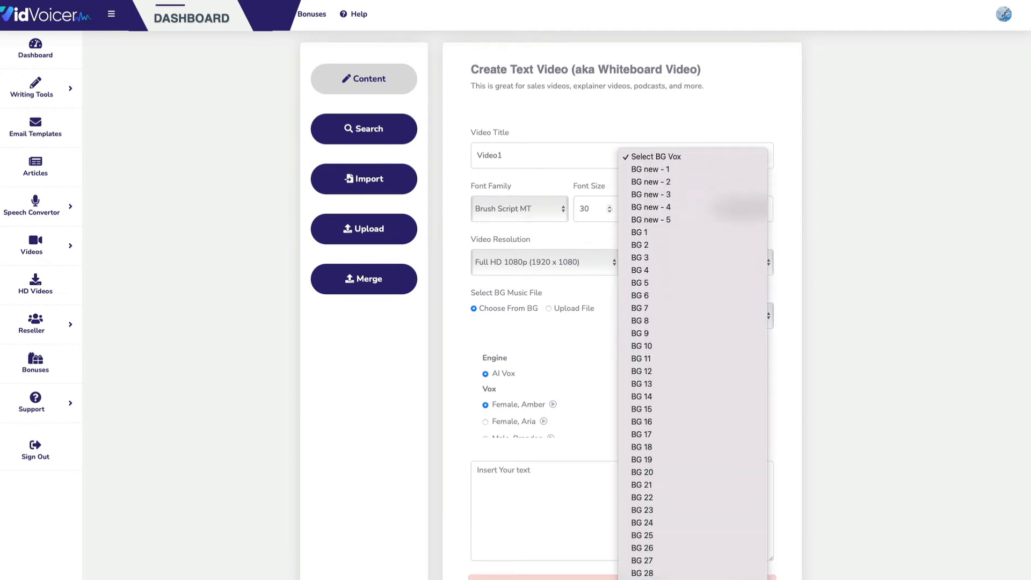
click(692, 579)
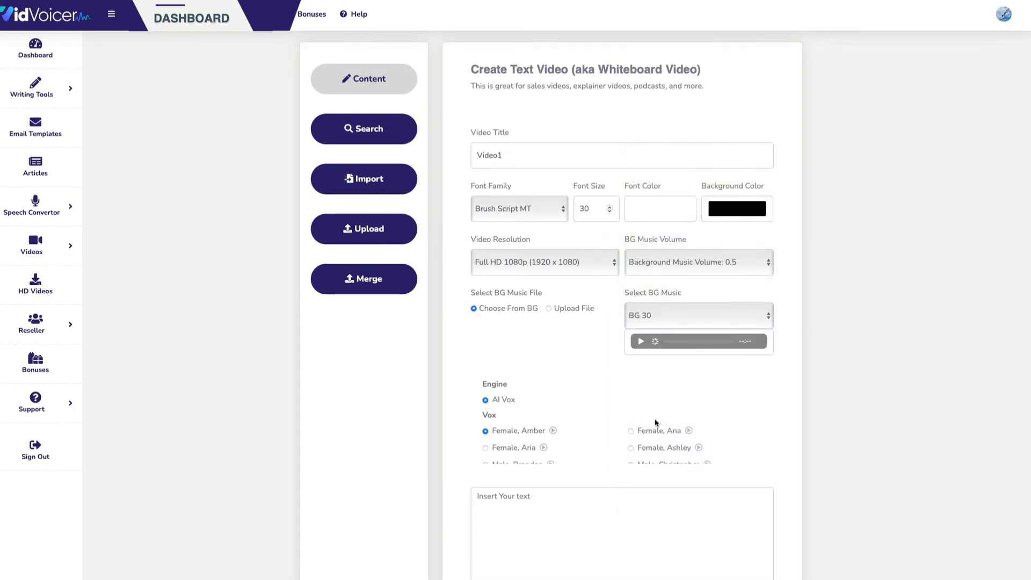
click(642, 343)
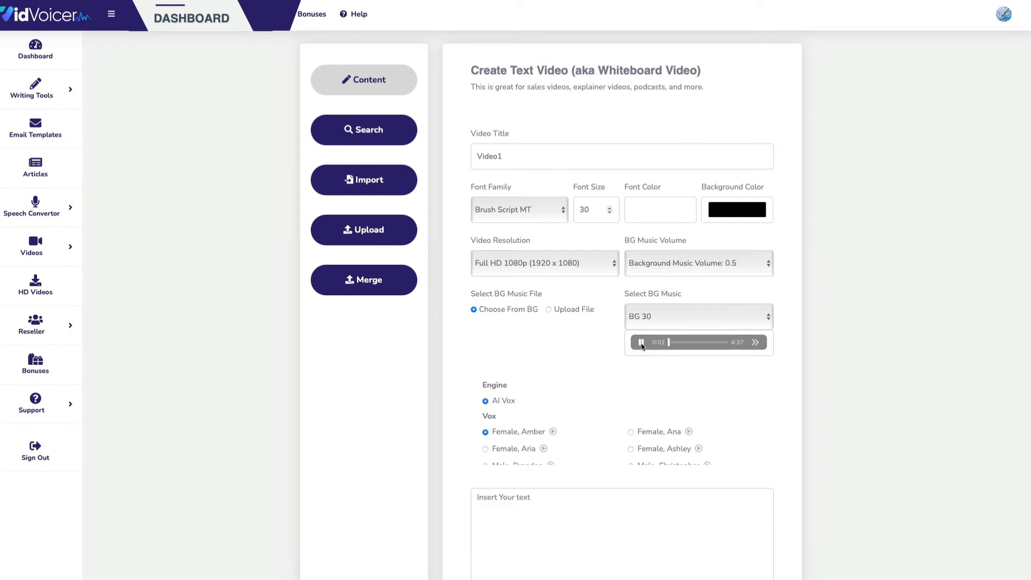
click(641, 343)
Step: Paste the sciatica and peripheral neuropathy script as the video text and choose the Male, Jacob voice
click(574, 529)
key(ctrl+v)
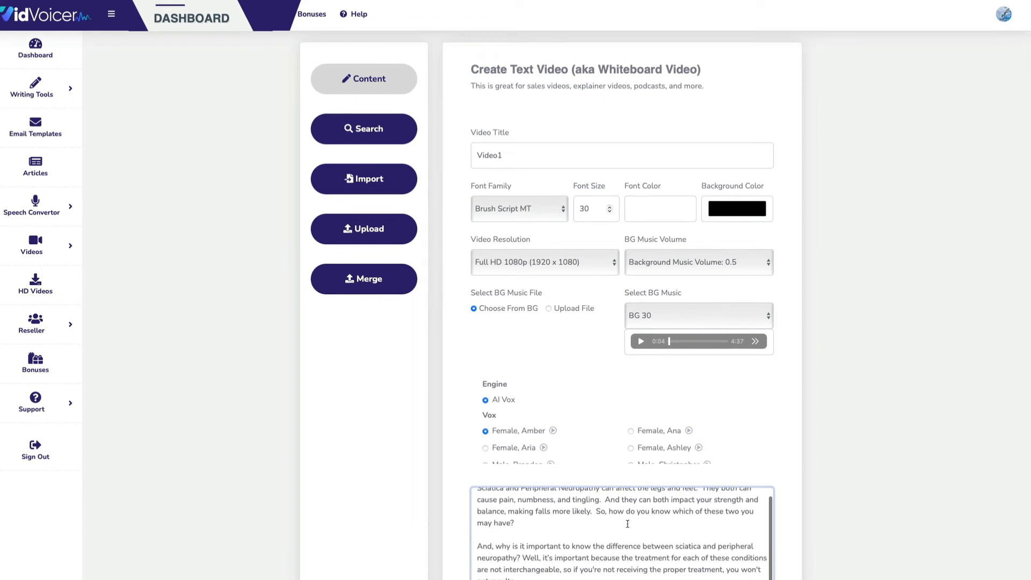
scroll(595, 532, up, 1)
scroll(594, 531, down, 1)
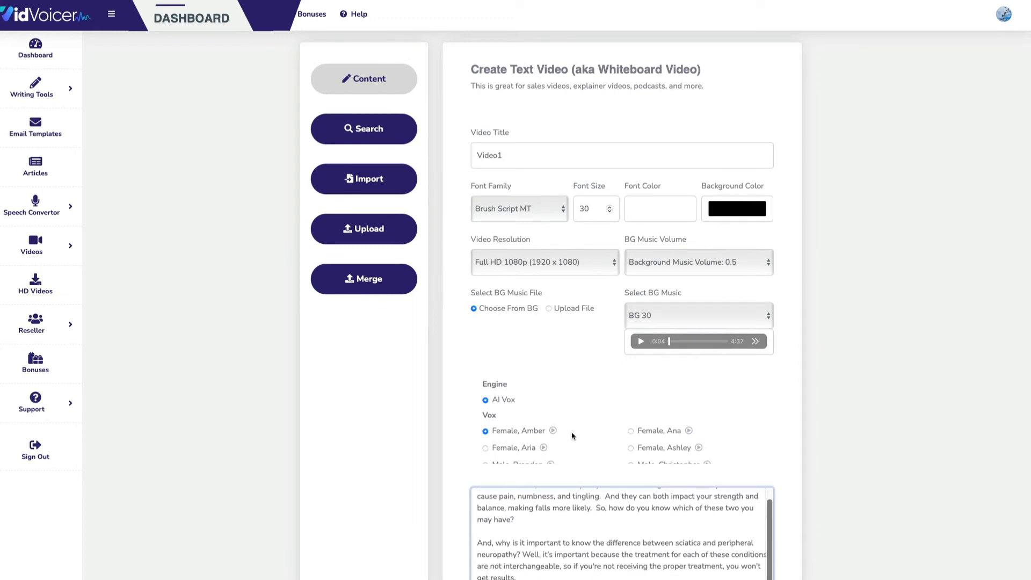
scroll(572, 436, down, 5)
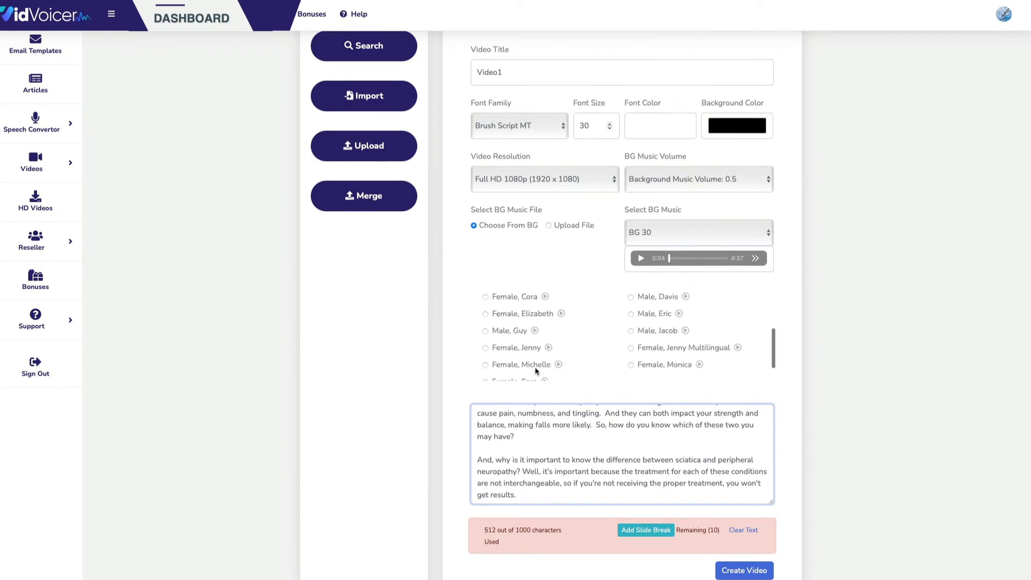
scroll(535, 371, down, 1)
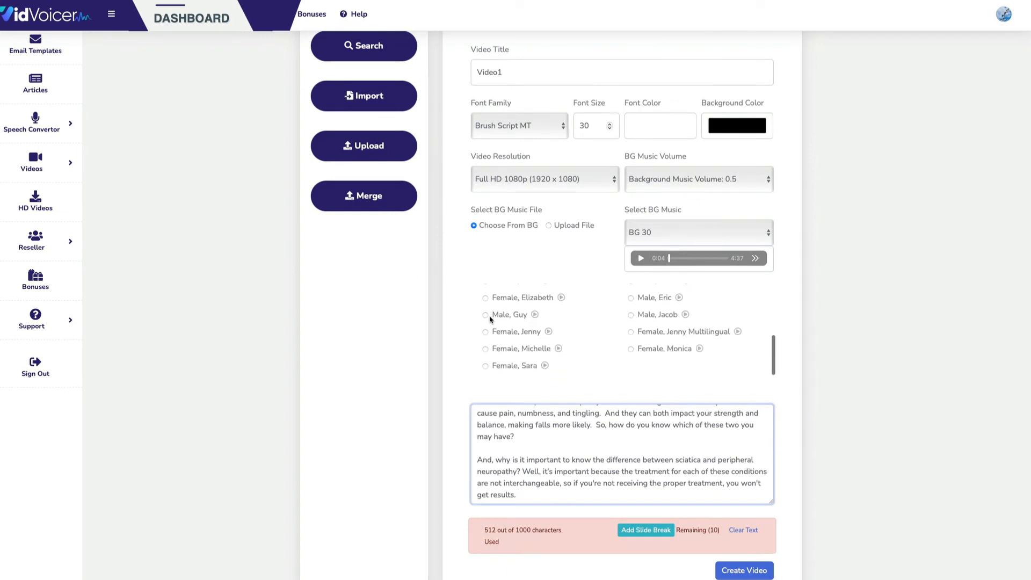
click(633, 315)
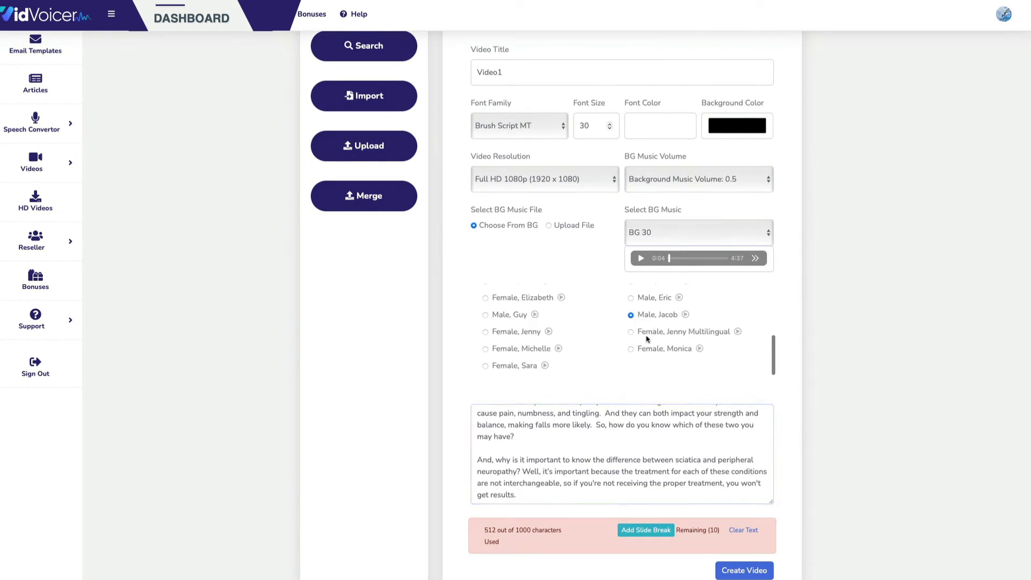
Step: Set the video text's font family to Arial and its font size to 48
scroll(623, 347, up, 4)
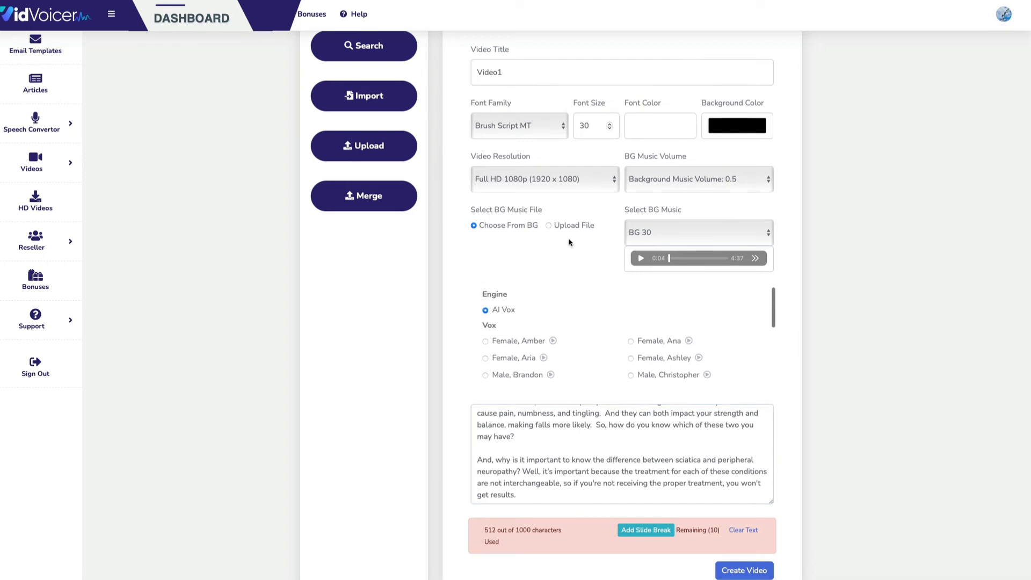
scroll(570, 242, up, 2)
click(535, 210)
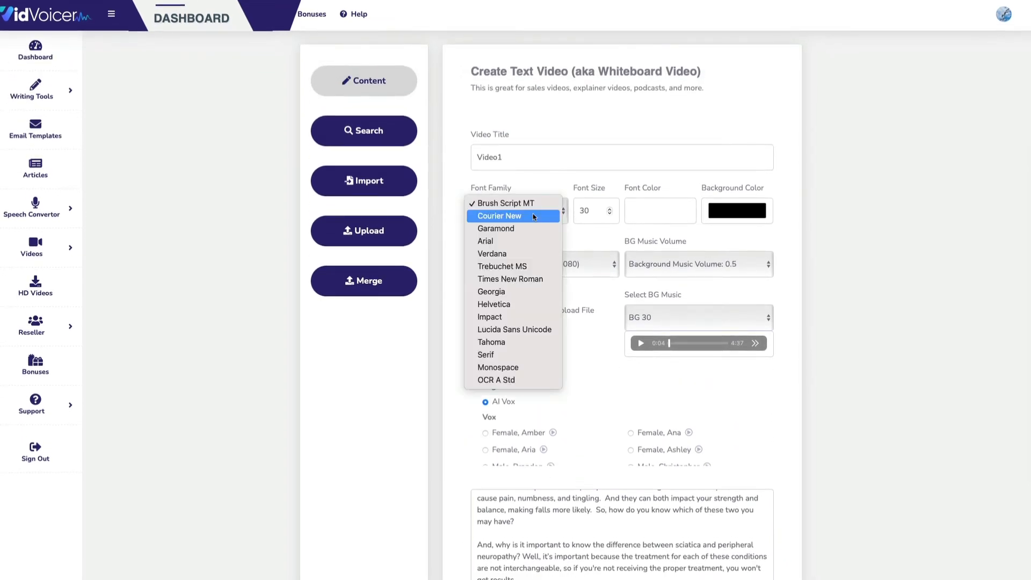
click(529, 244)
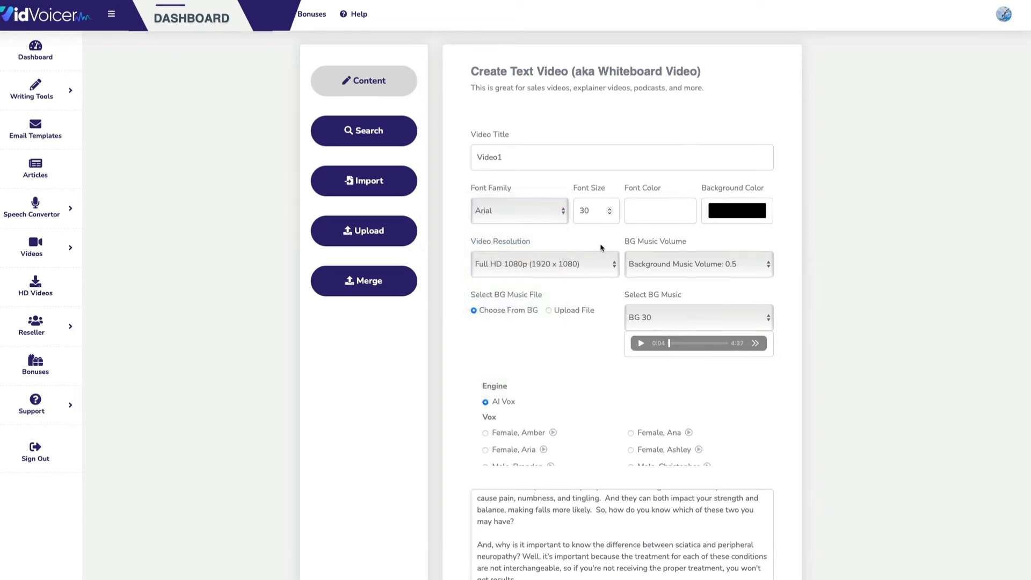
double_click(594, 210)
text(48)
click(643, 193)
scroll(606, 490, down, 4)
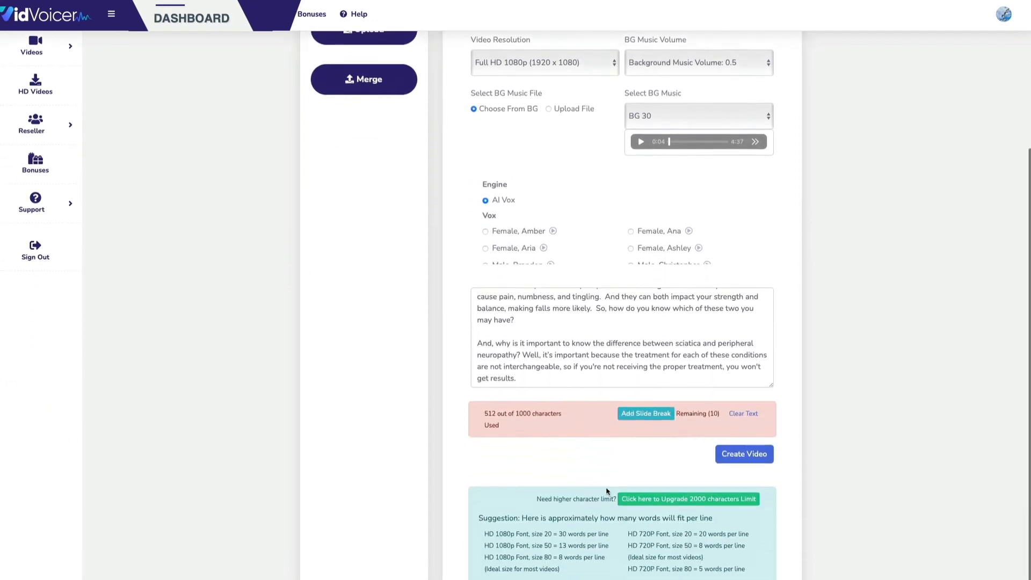
scroll(607, 433, up, 2)
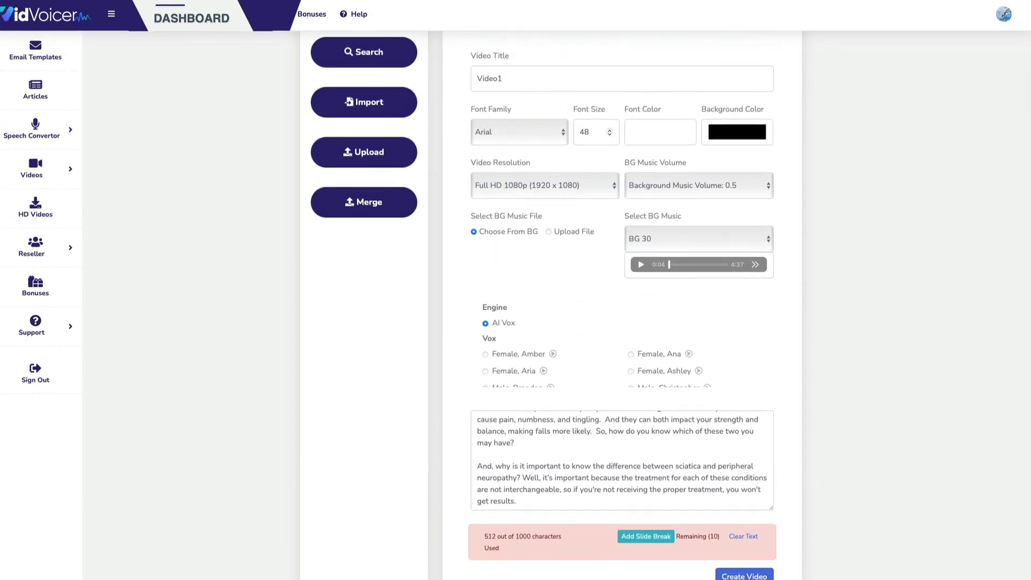
Step: Search for five slideshow images with the keyword Doctor in the image slideshow video creator
scroll(667, 469, up, 1)
scroll(718, 320, up, 2)
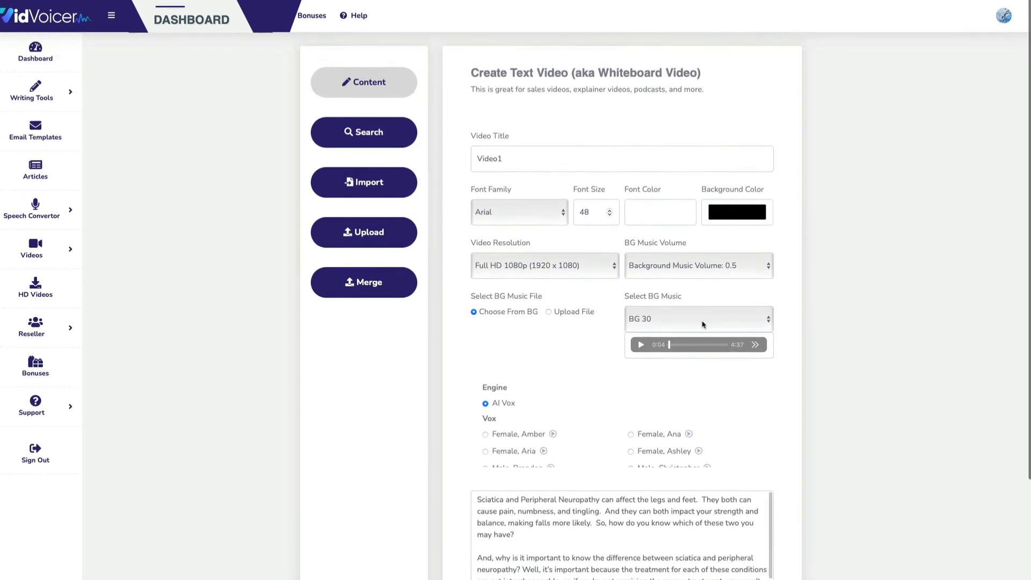
click(383, 138)
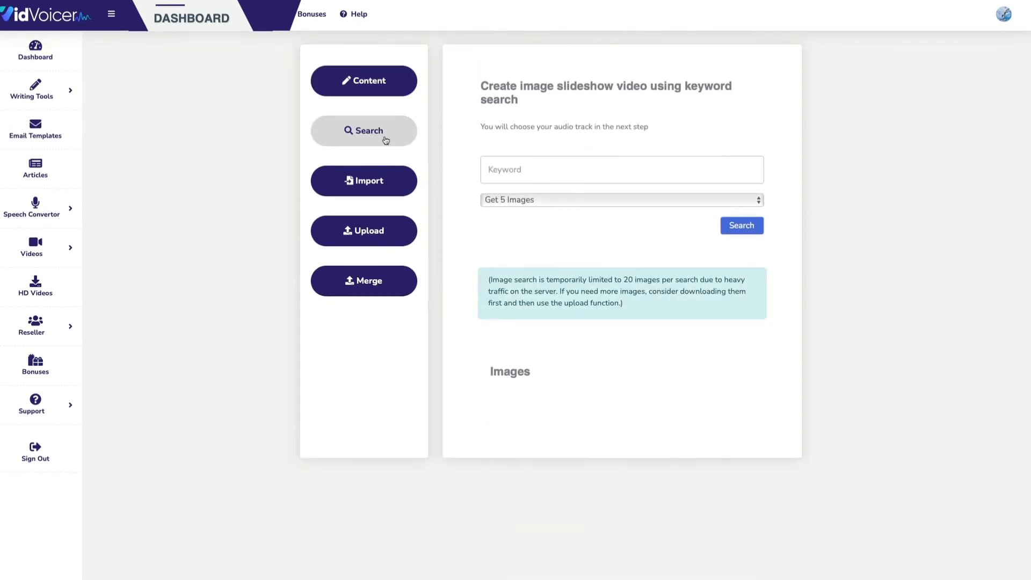
click(547, 169)
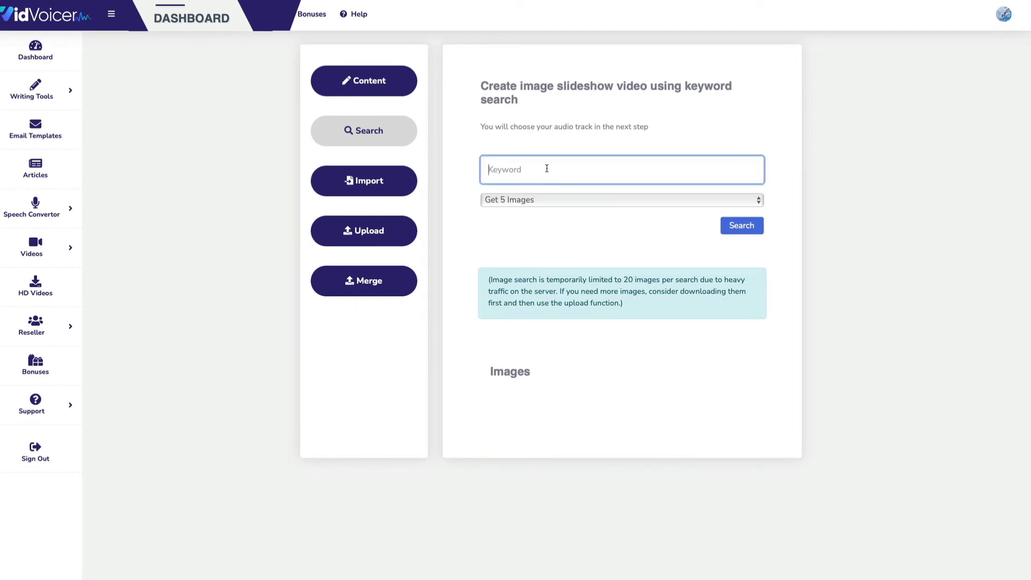
text(Doctor)
click(752, 228)
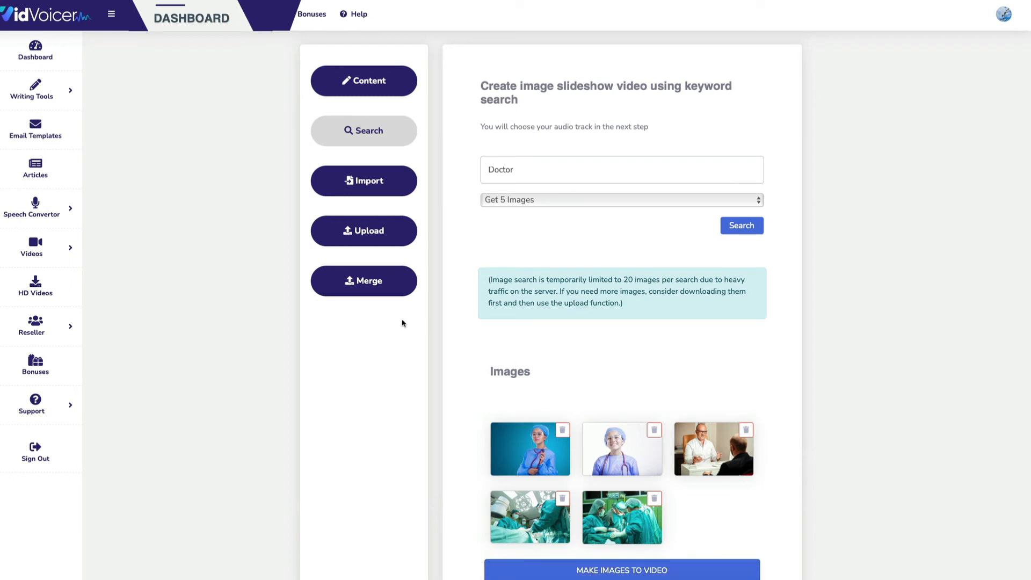
click(359, 230)
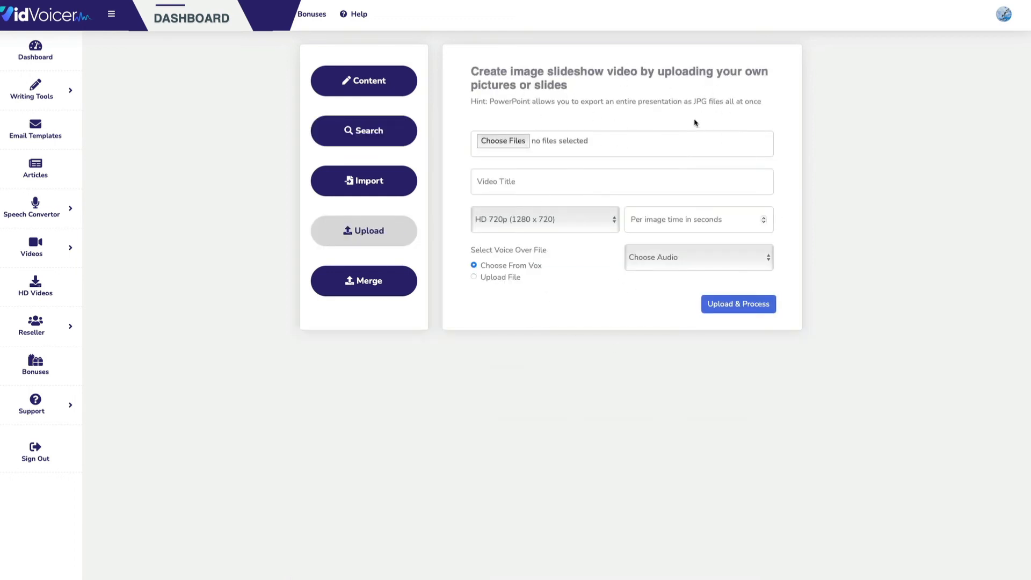
click(385, 288)
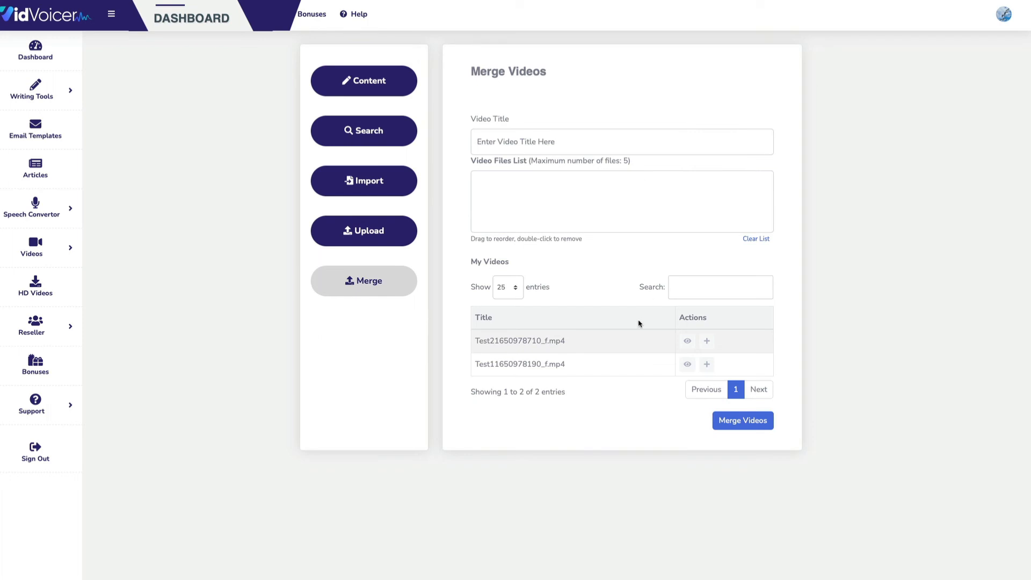
click(707, 341)
click(706, 364)
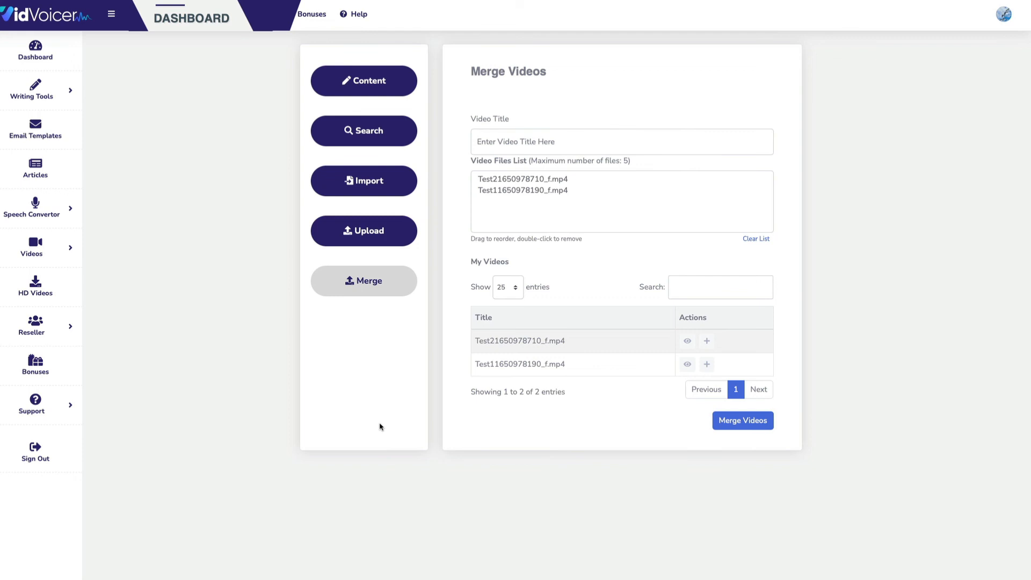
Step: Look over the new content writing form and the download pages for articles, email templates and HD stock videos
click(54, 87)
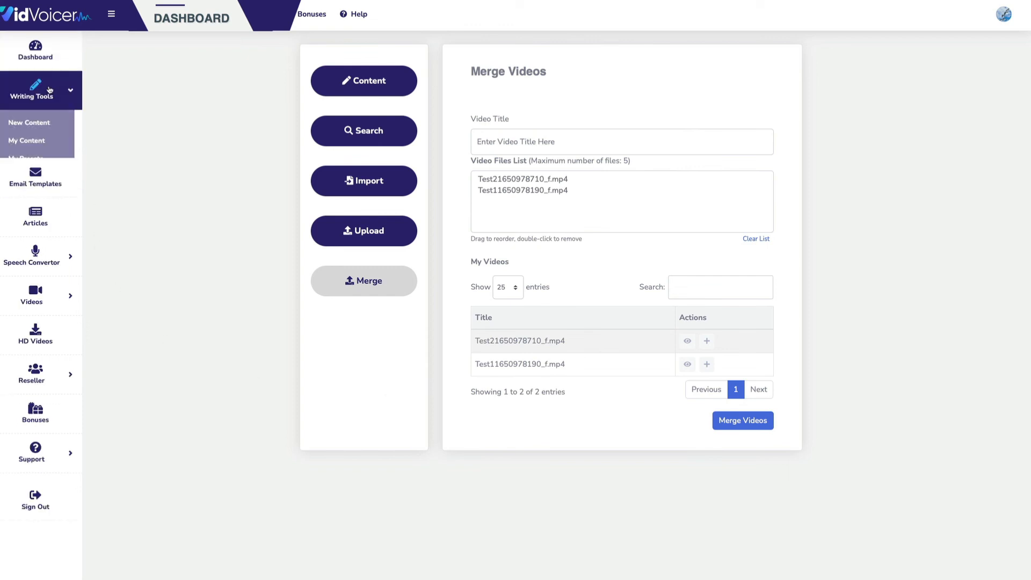
click(39, 130)
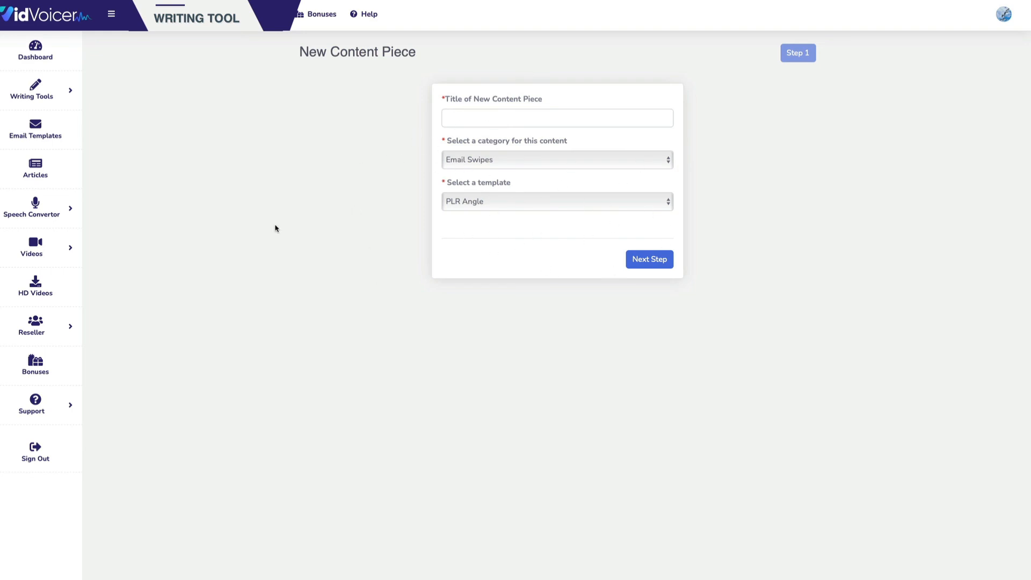
click(36, 167)
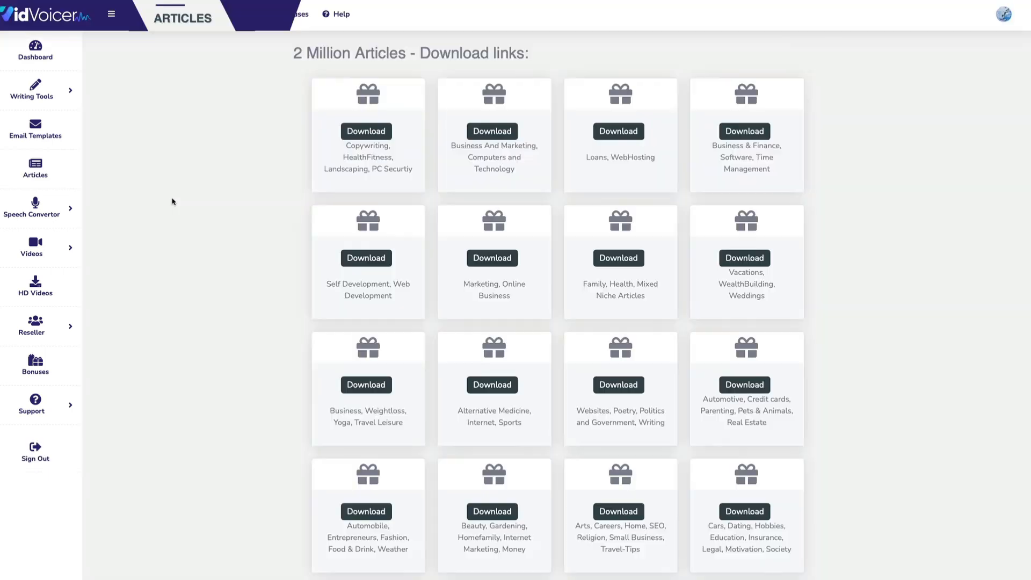
click(62, 145)
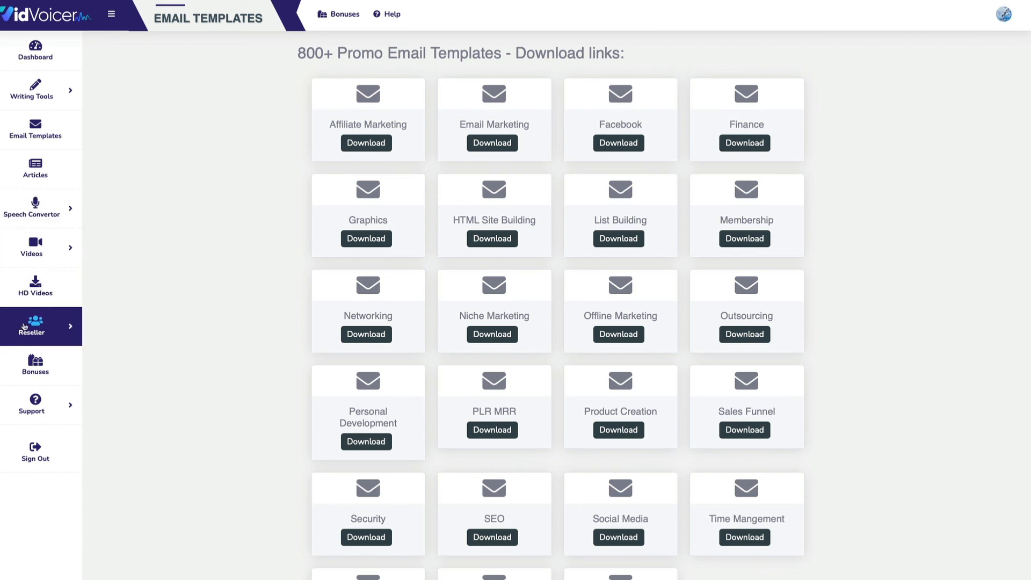
click(35, 293)
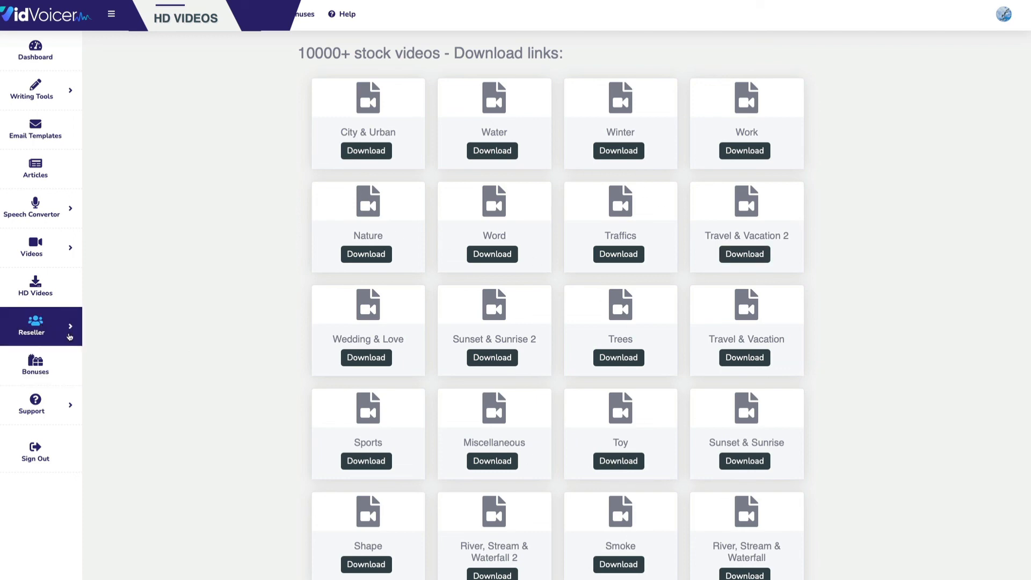
Step: Browse the full list of downloadable bonuses and return to its beginning
click(59, 359)
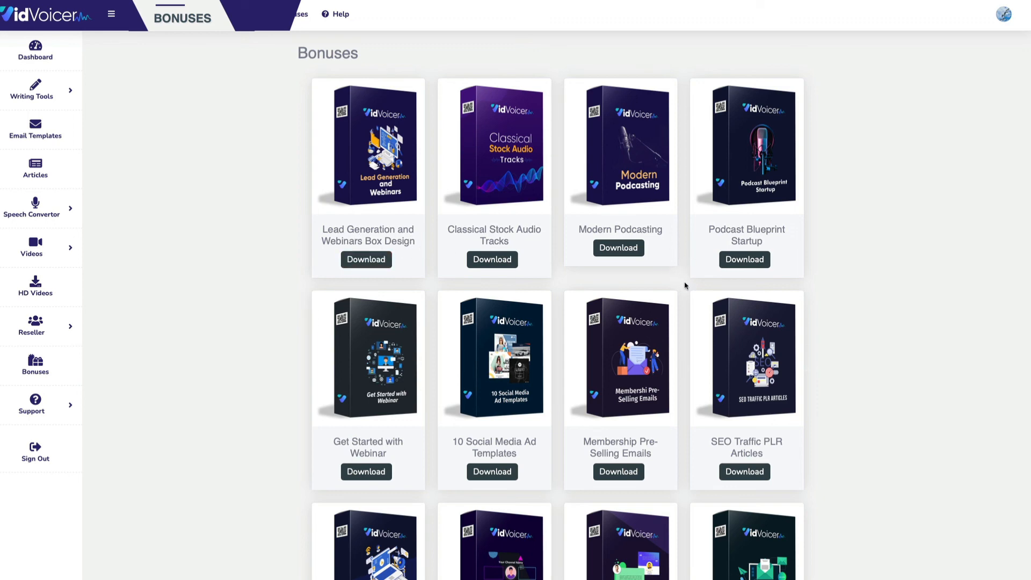
scroll(684, 356, down, 3)
scroll(685, 357, down, 6)
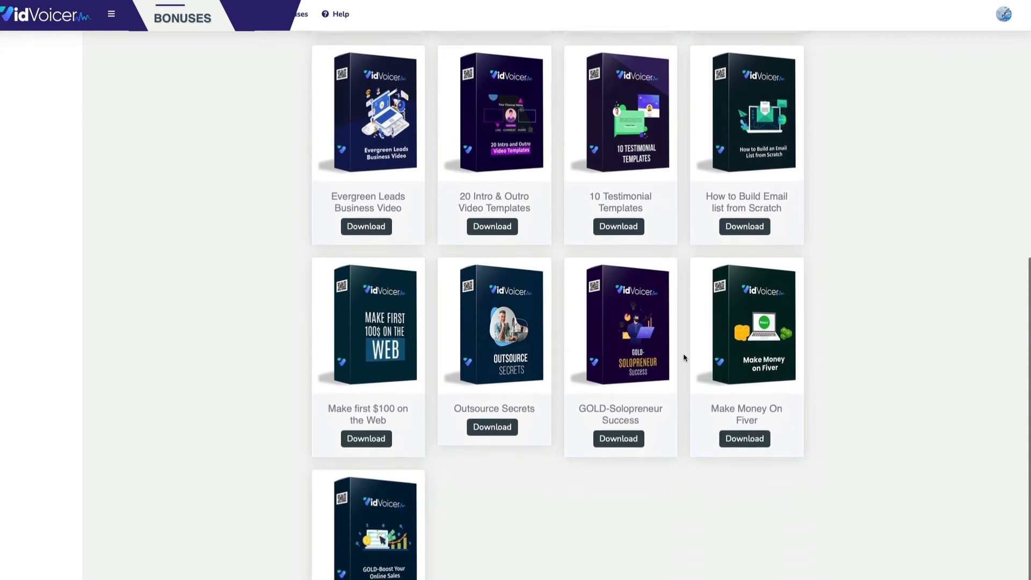
scroll(684, 356, up, 9)
scroll(684, 357, up, 1)
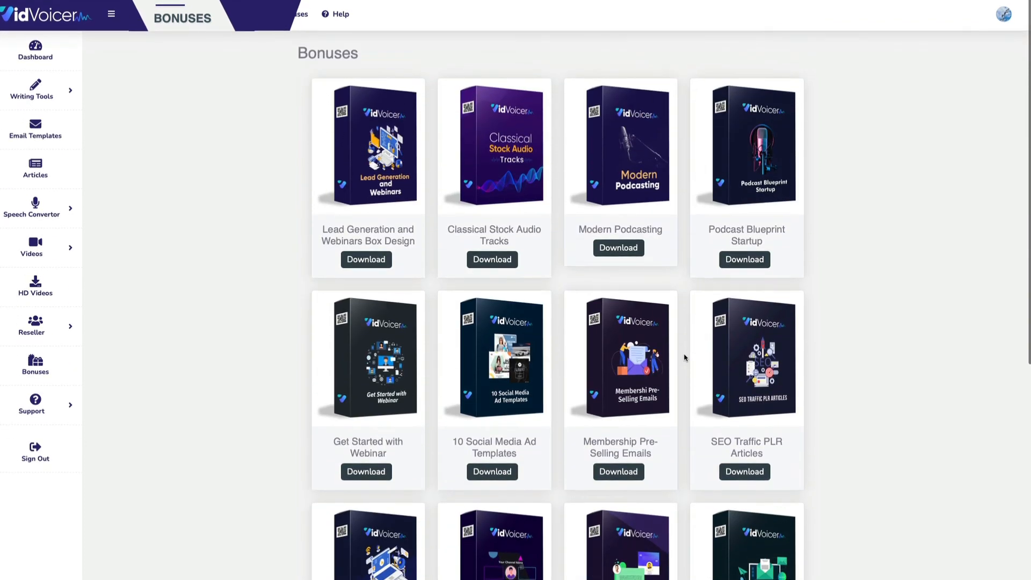